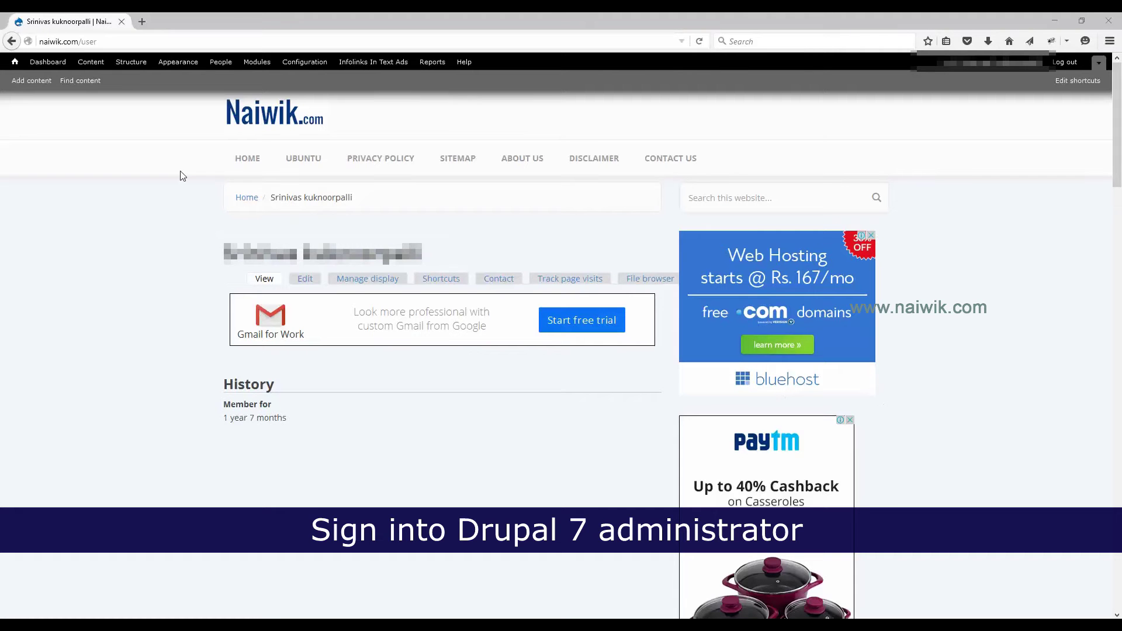
- Open the Reports page, which warns that a Drupal security update is available
left_click(436, 67)
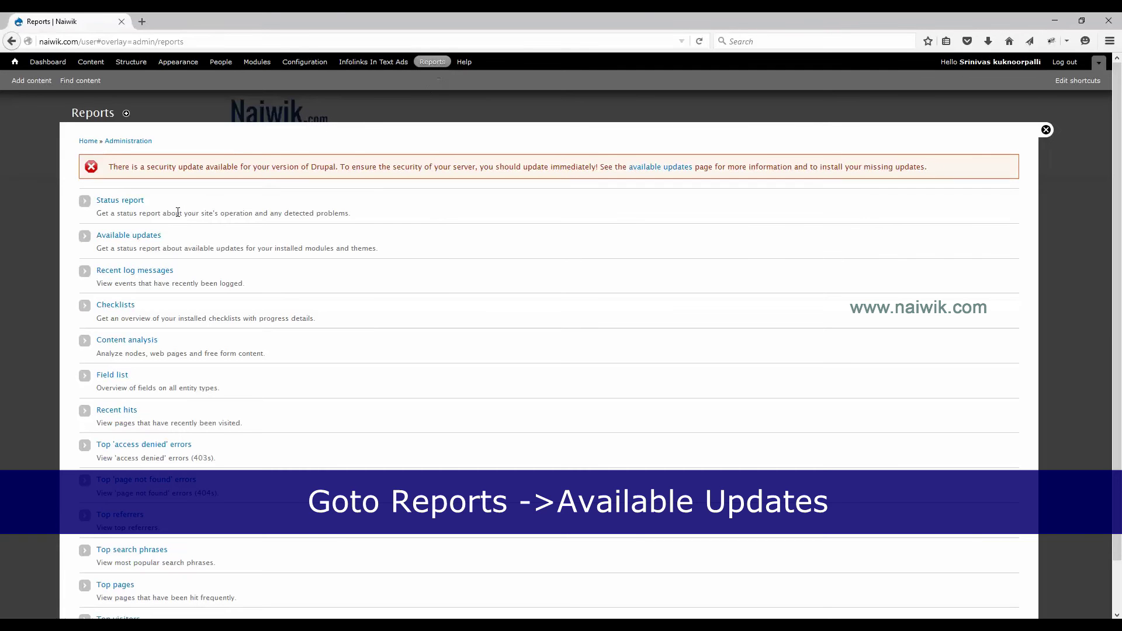
- Review Available updates: core 7.38 is installed and 7.41 security release is recommended
left_click(151, 239)
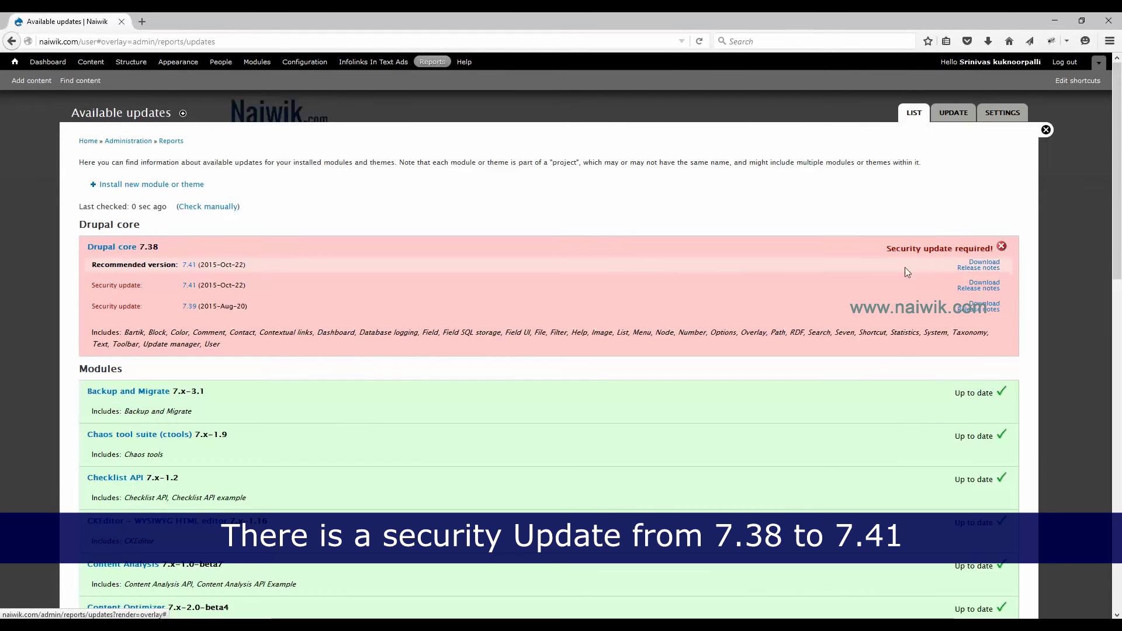
left_click_drag(247, 266, 86, 249)
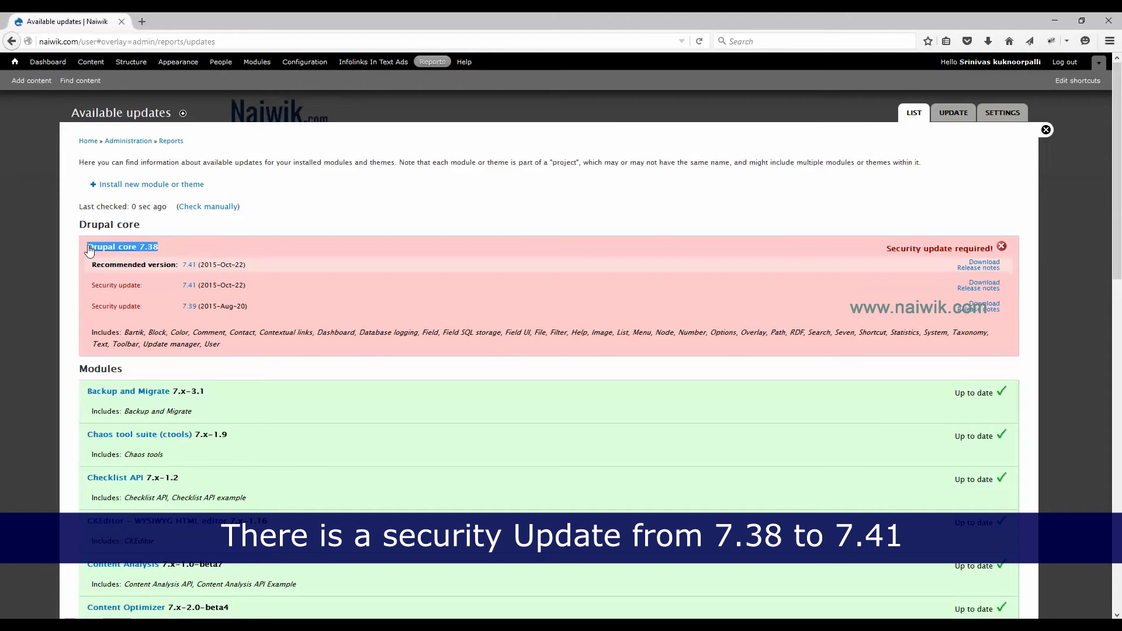
left_click_drag(271, 265, 90, 265)
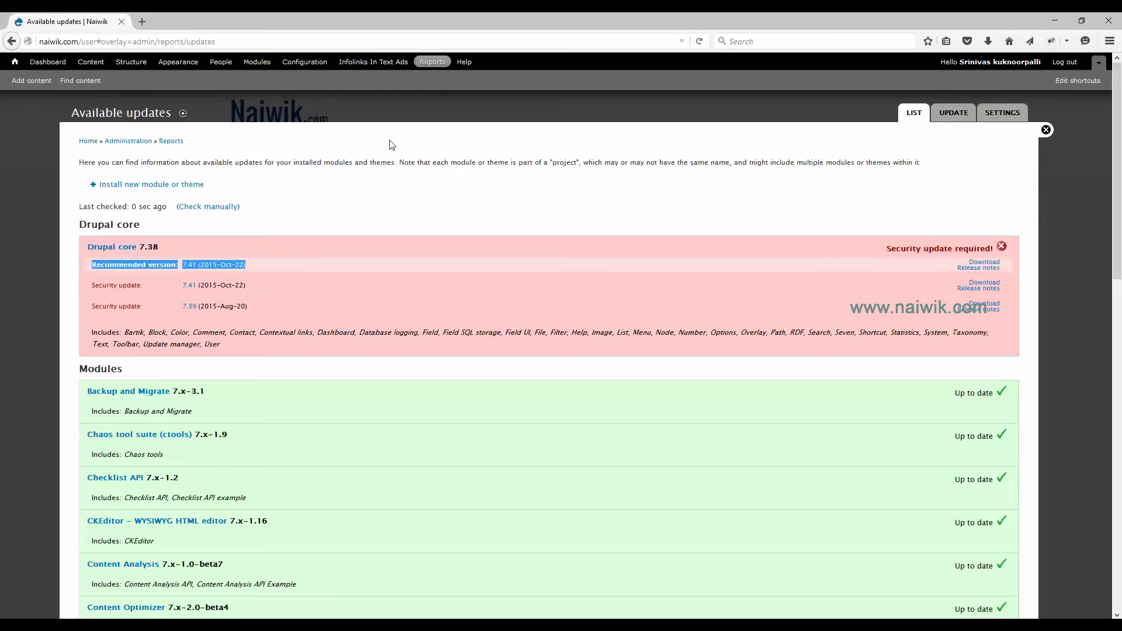
left_click(303, 62)
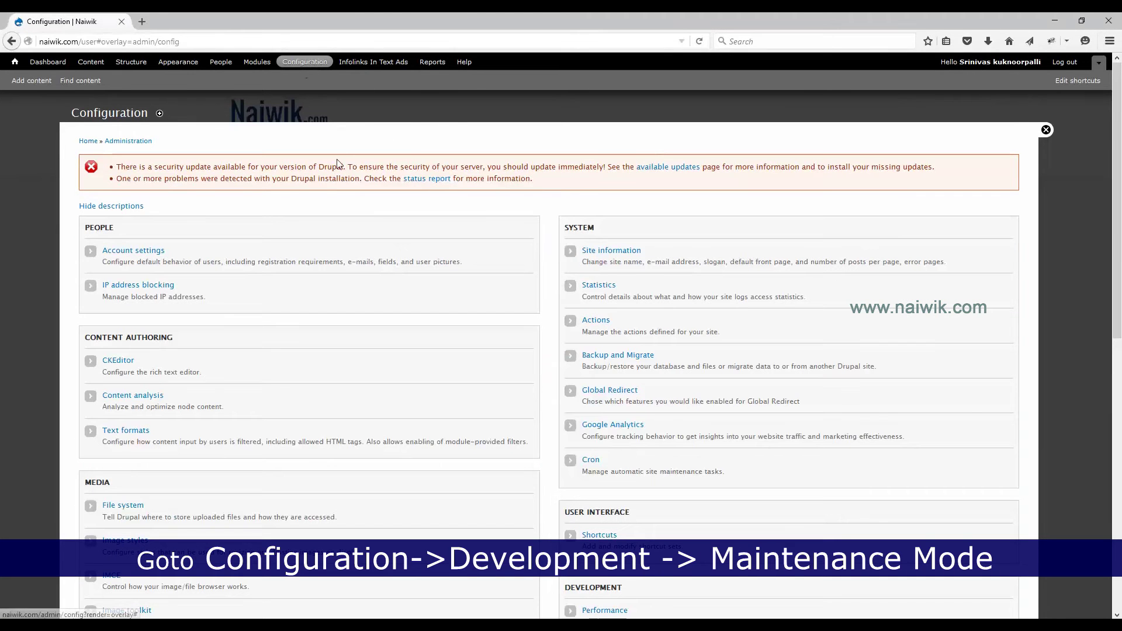
- Turn on and save 'Put site into maintenance mode' under Development settings
scroll(461, 402, "down", 3)
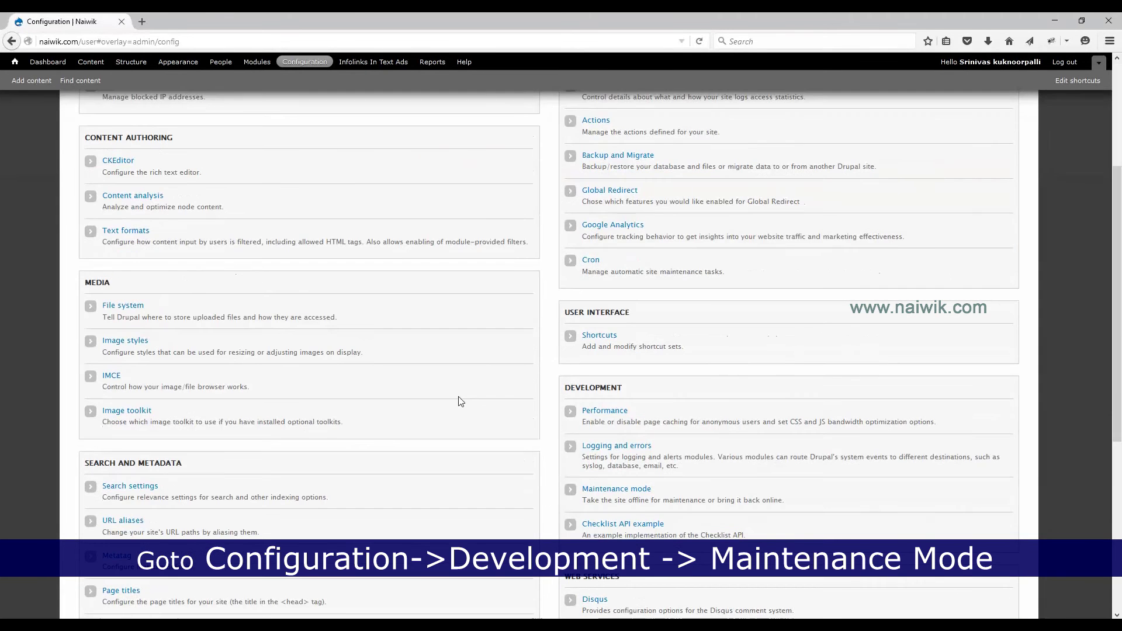
left_click(608, 493)
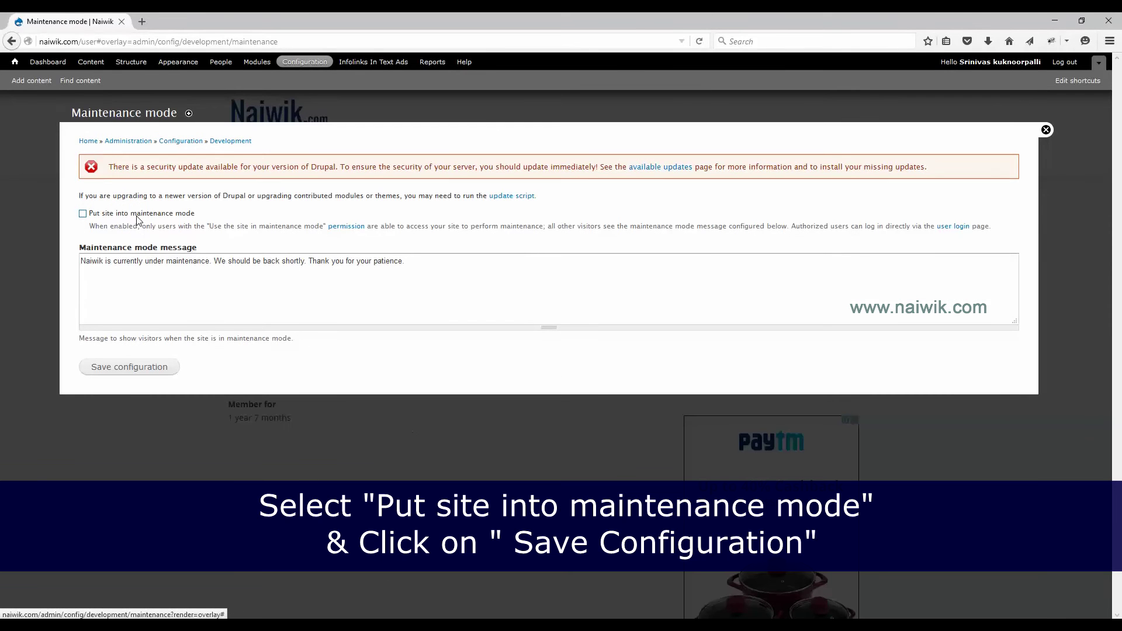
left_click(136, 215)
left_click(158, 371)
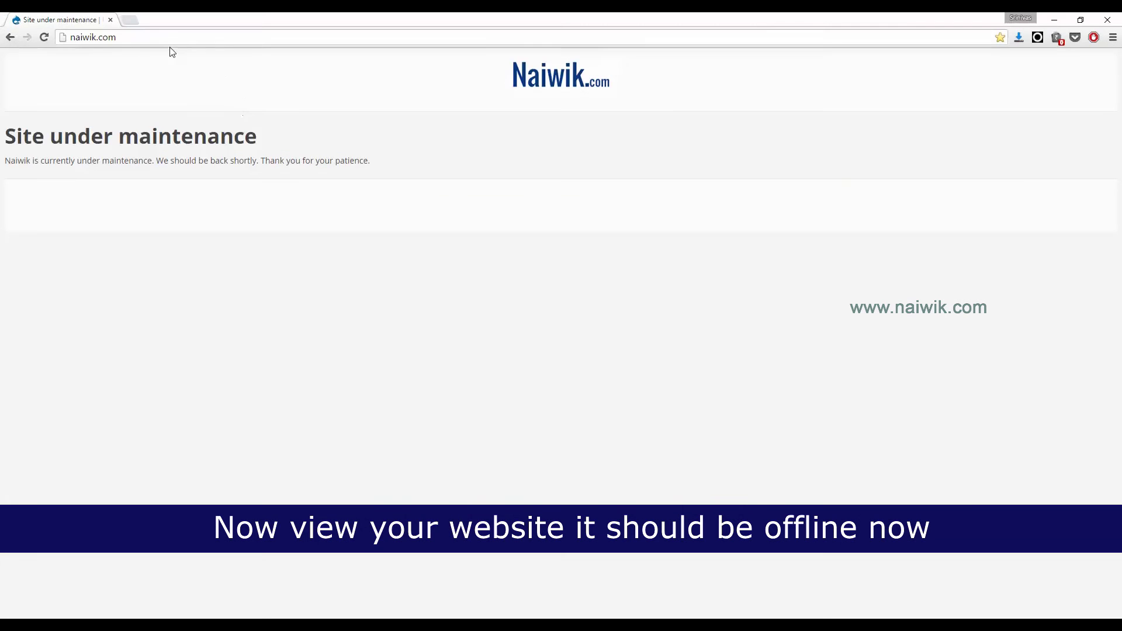
- Reload the public site and confirm it shows the Site under maintenance notice
left_click(161, 39)
key("Return")
left_click_drag(351, 158, 7, 140)
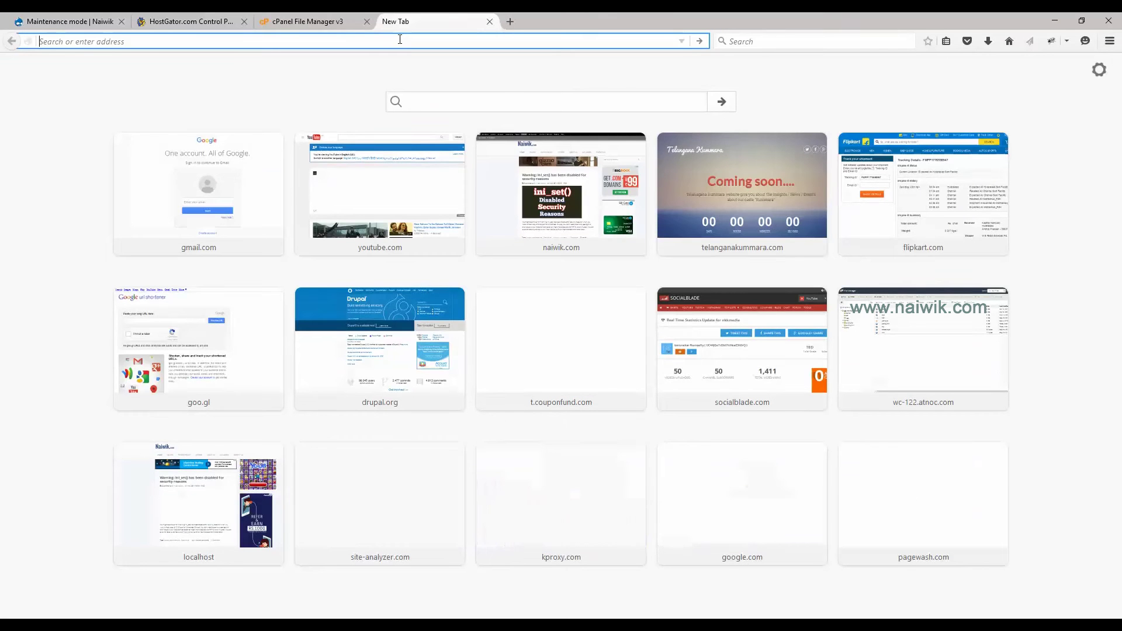
- Go to drupal.org and find the Drupal core 7.41 release page
type("drupa")
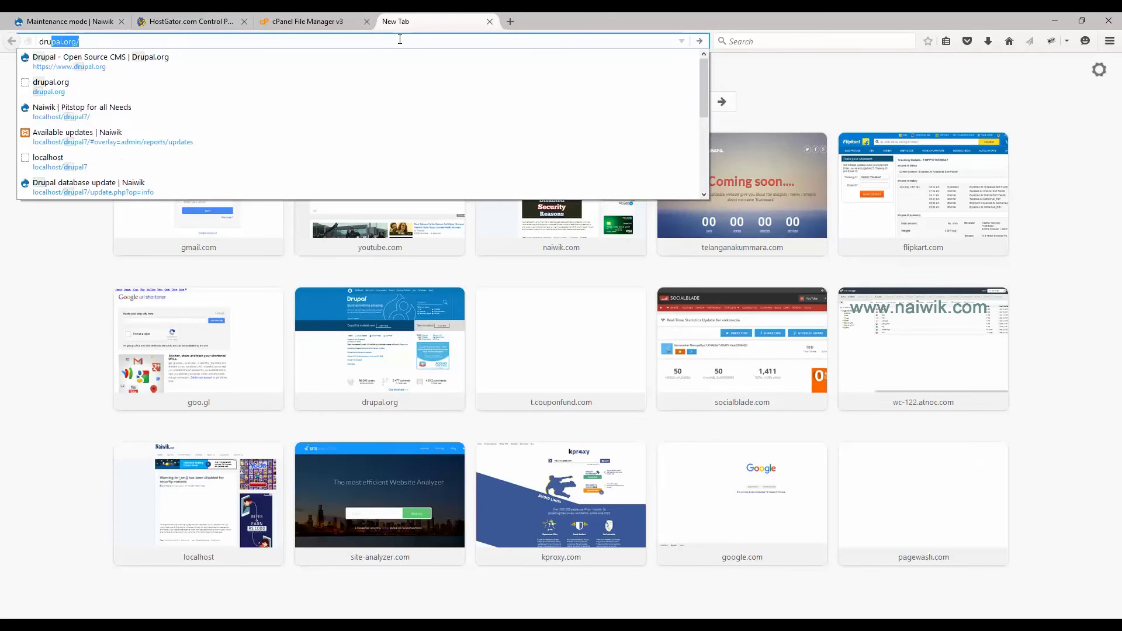
type("l.org")
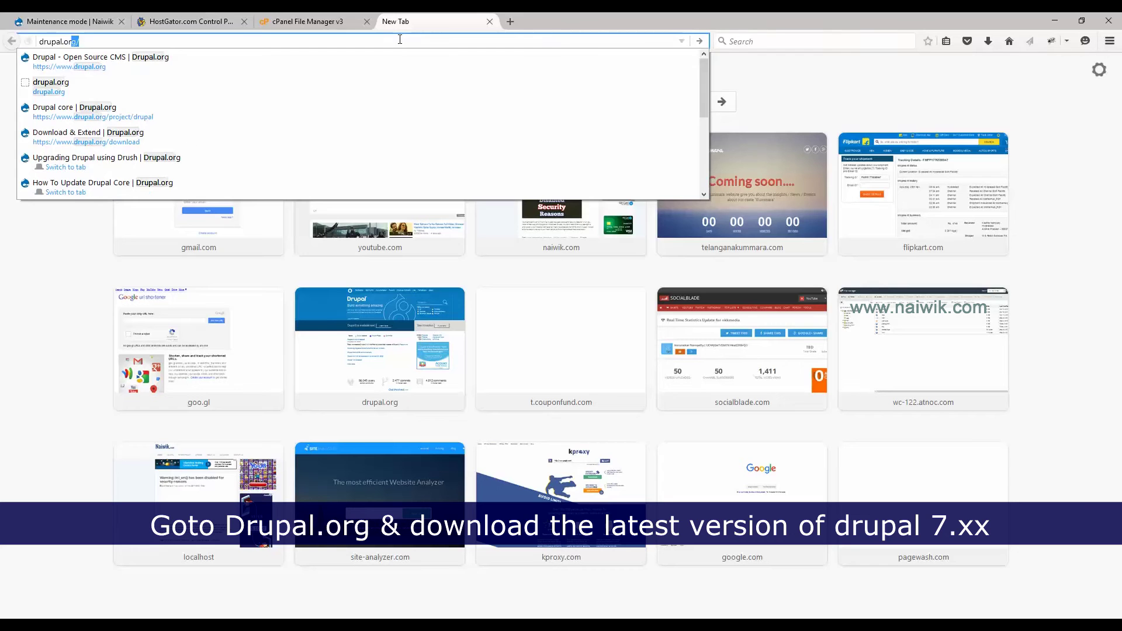
key("Return")
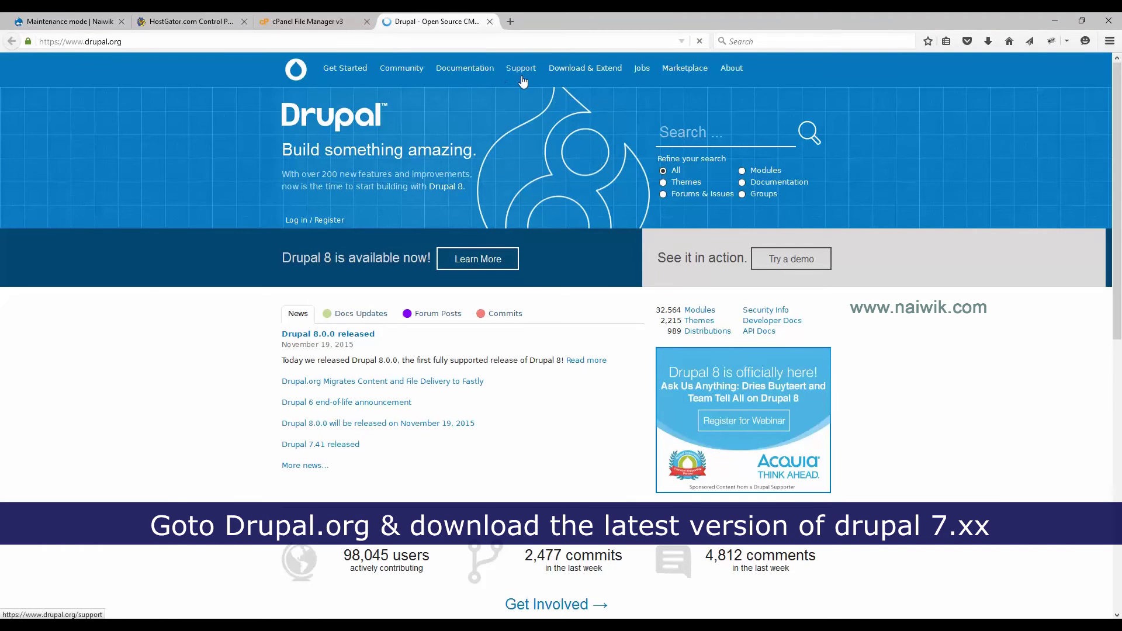
left_click(595, 72)
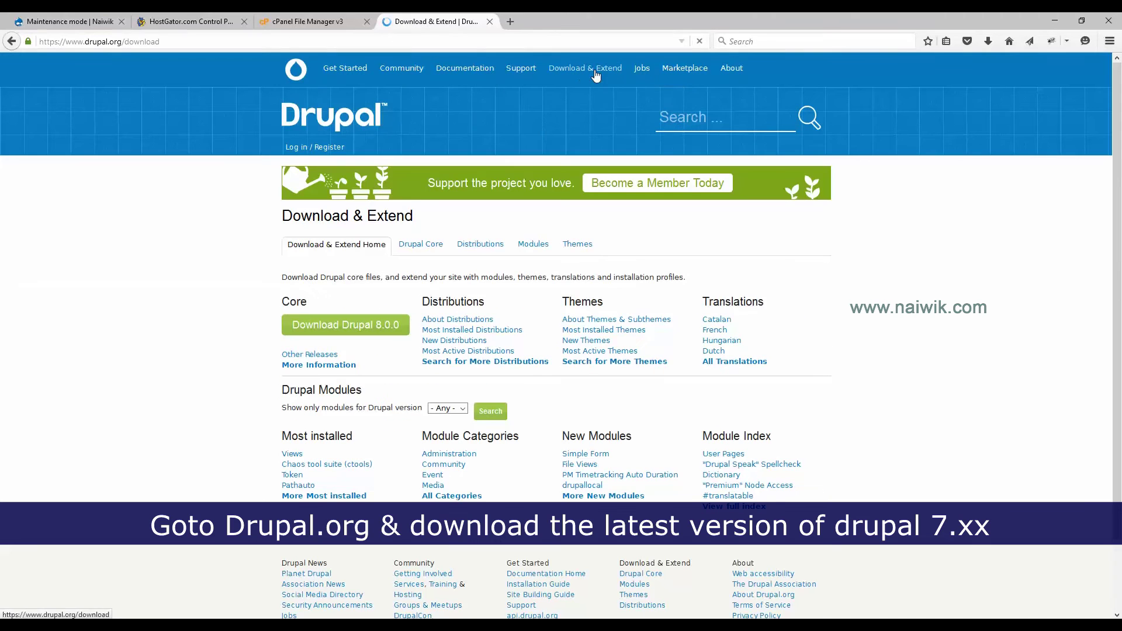
left_click(423, 245)
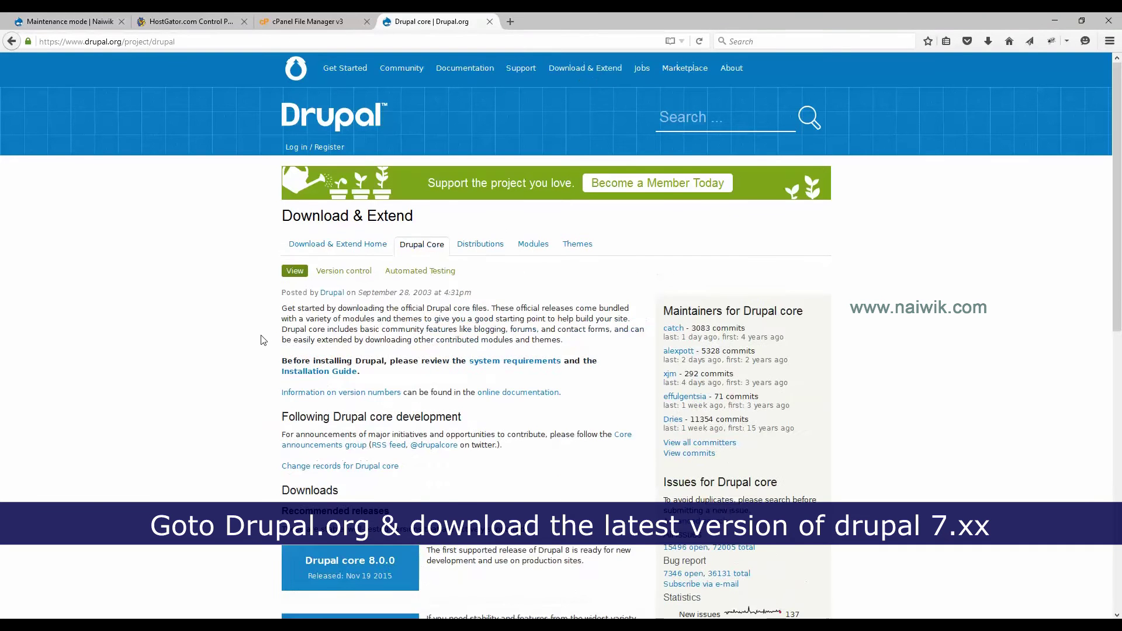
scroll(390, 351, "down", 5)
left_click(390, 388)
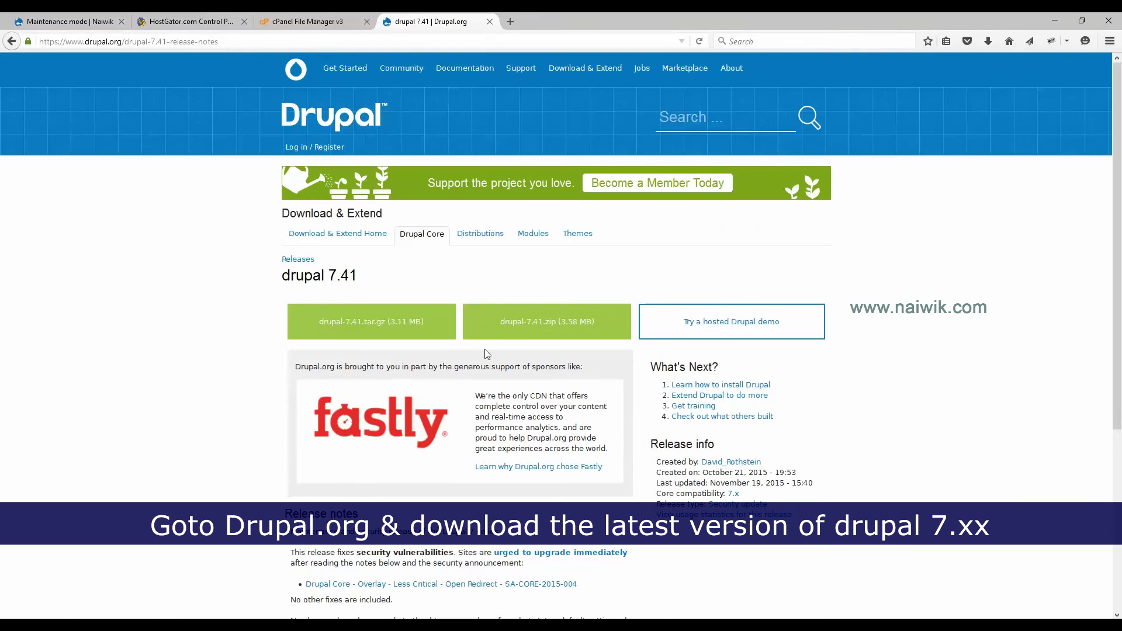
- Download drupal-7.41.zip and show it in the Downloads folder
left_click(519, 330)
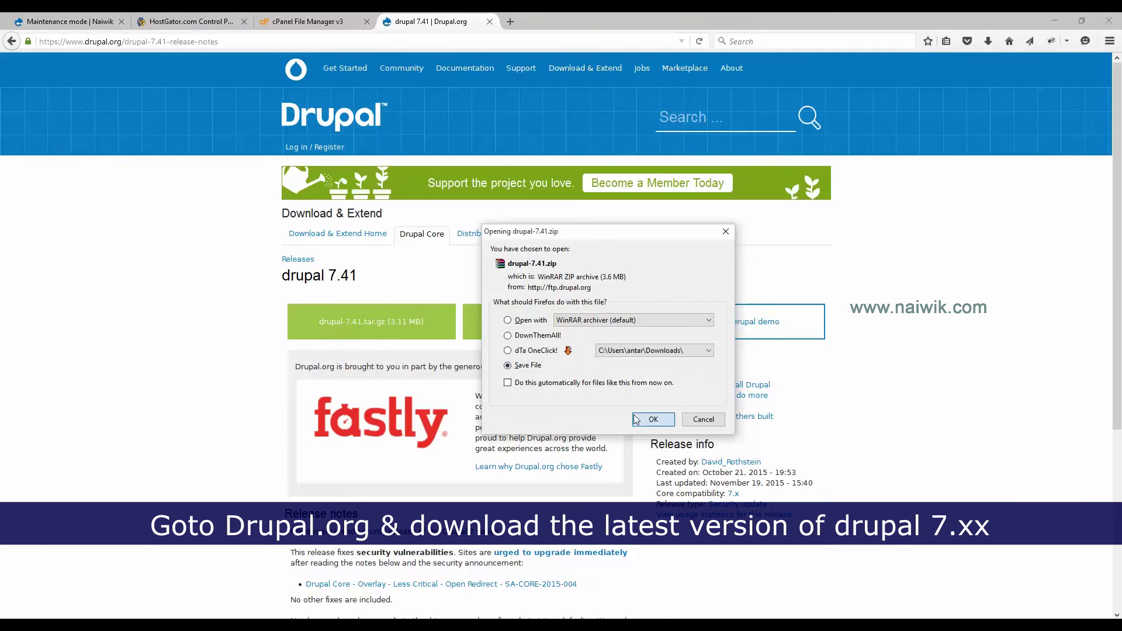
left_click(652, 419)
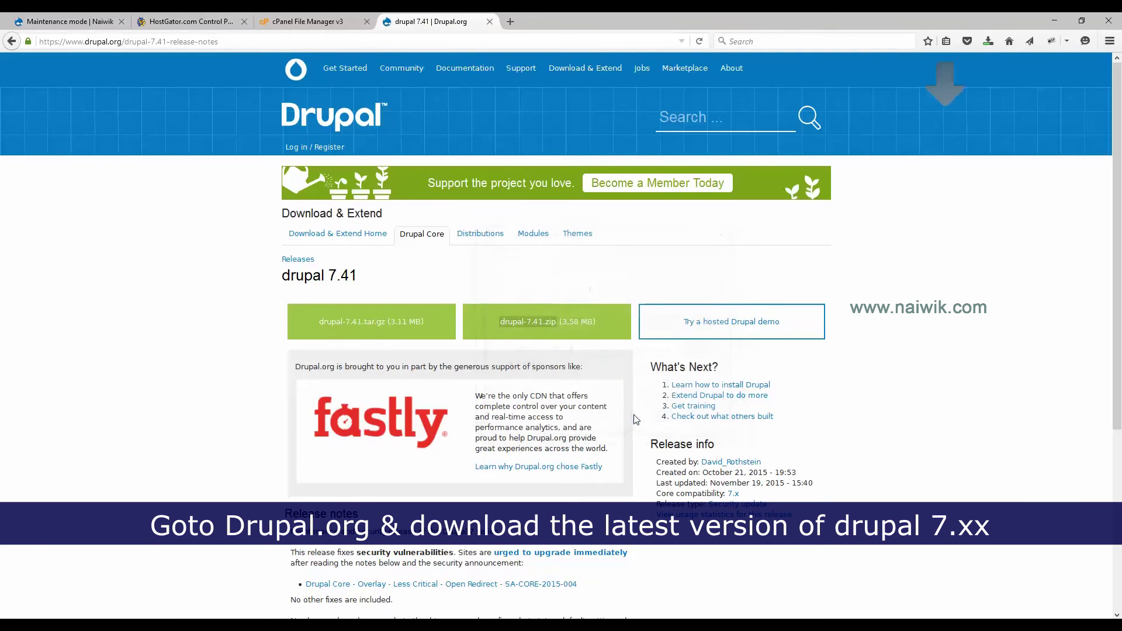
left_click(989, 41)
left_click(980, 83)
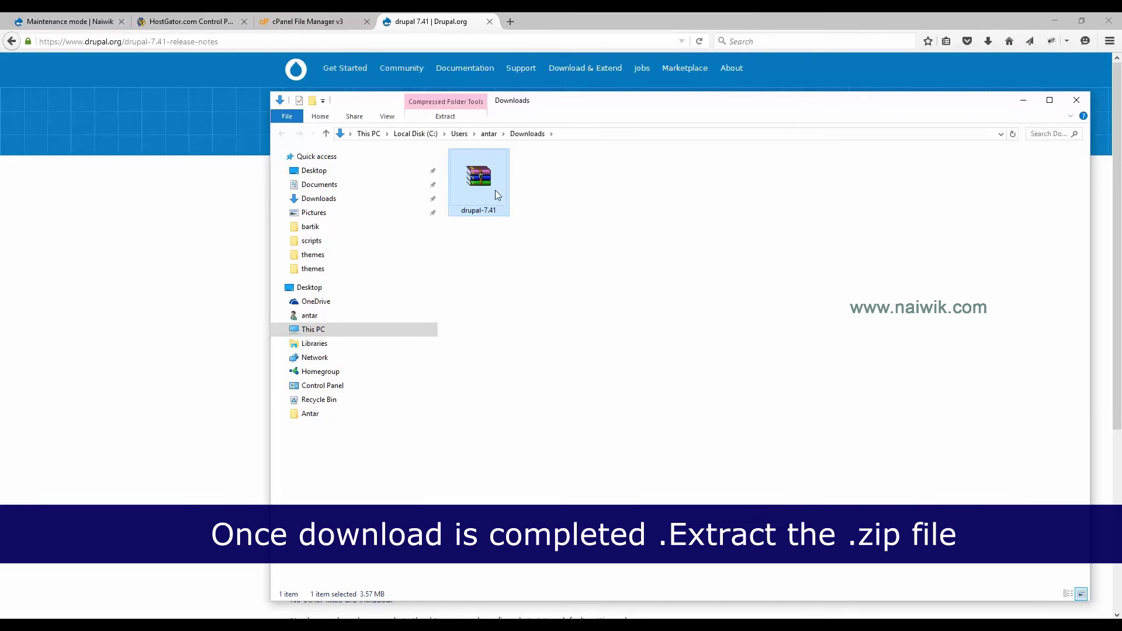
- Extract drupal-7.41.zip and open the nested drupal-7.41 folder
right_click(496, 190)
left_click(529, 238)
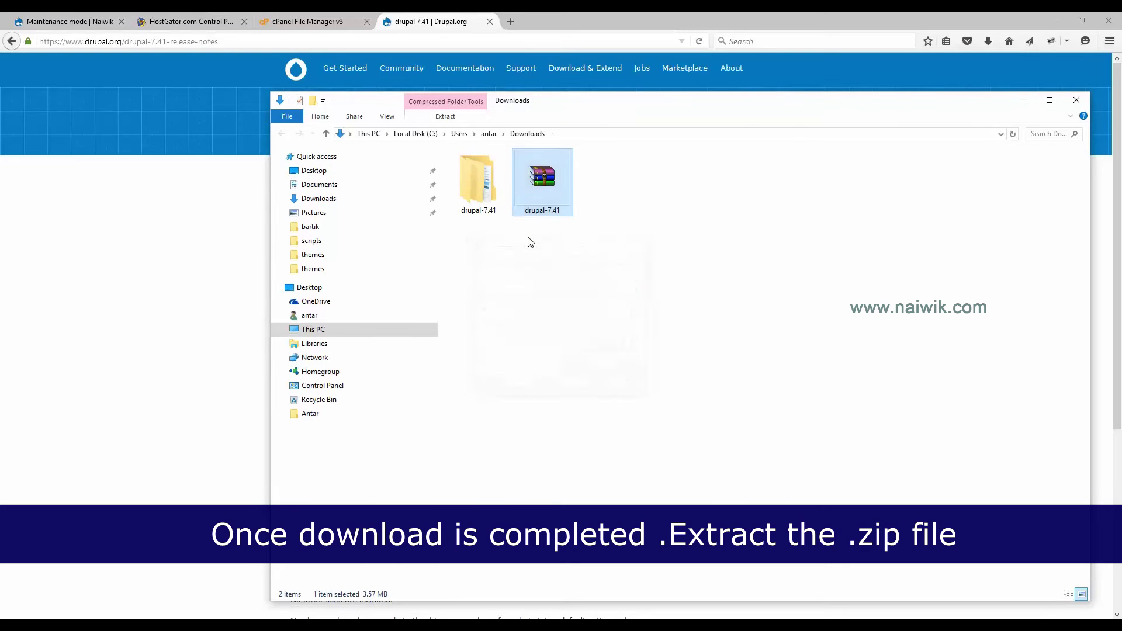
double_click(496, 210)
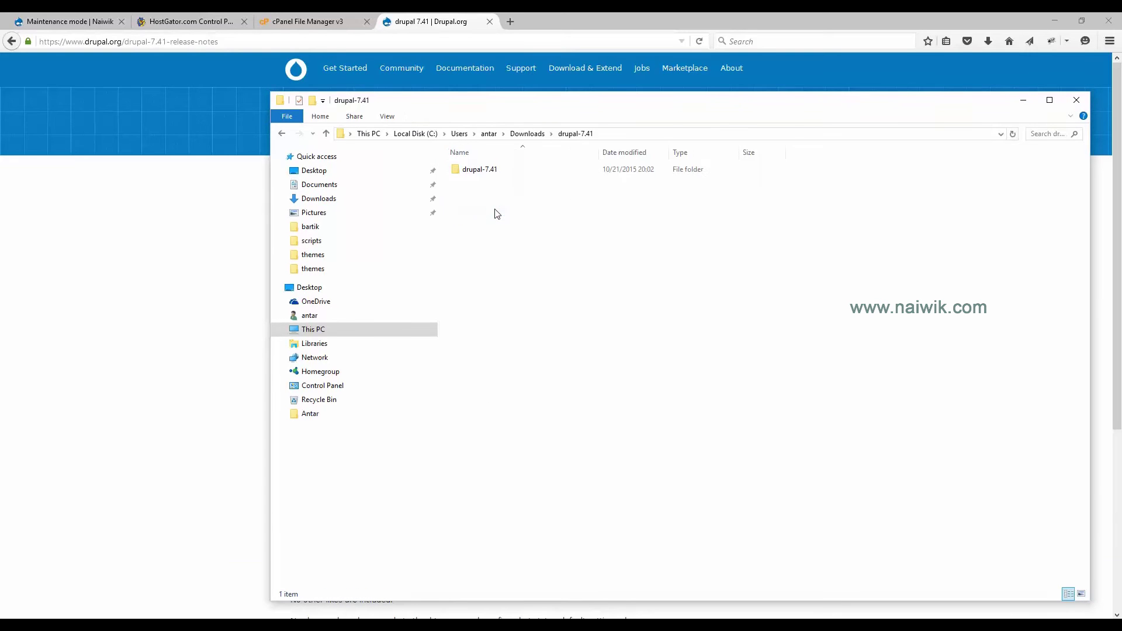
double_click(497, 171)
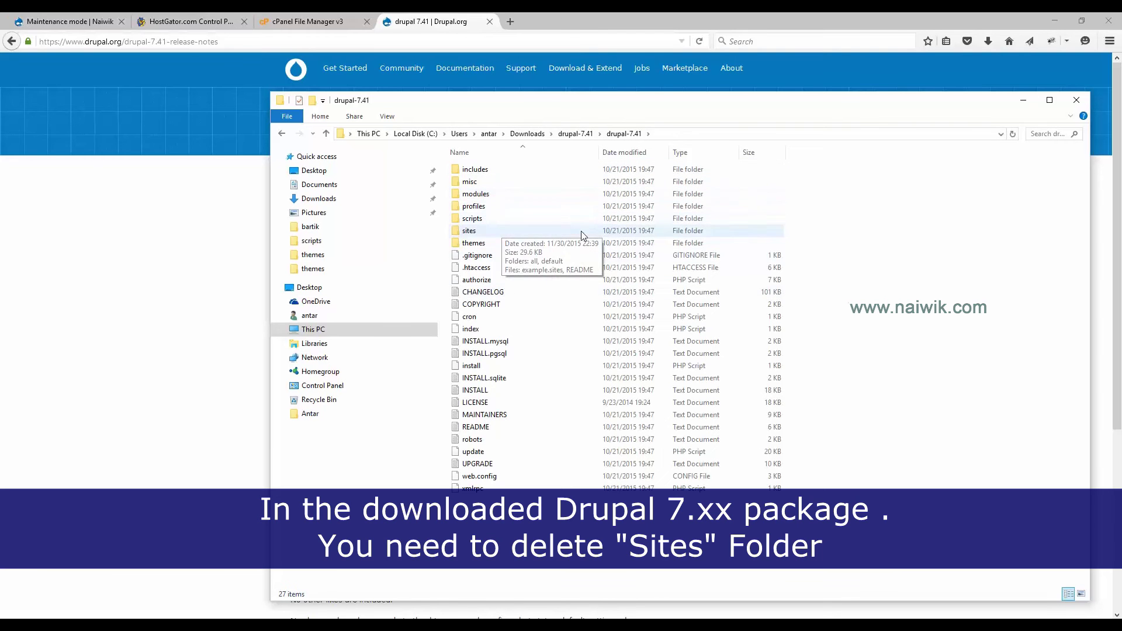
- Delete the sites folder from the package, then go up to the outer drupal-7.41 folder
left_click(474, 232)
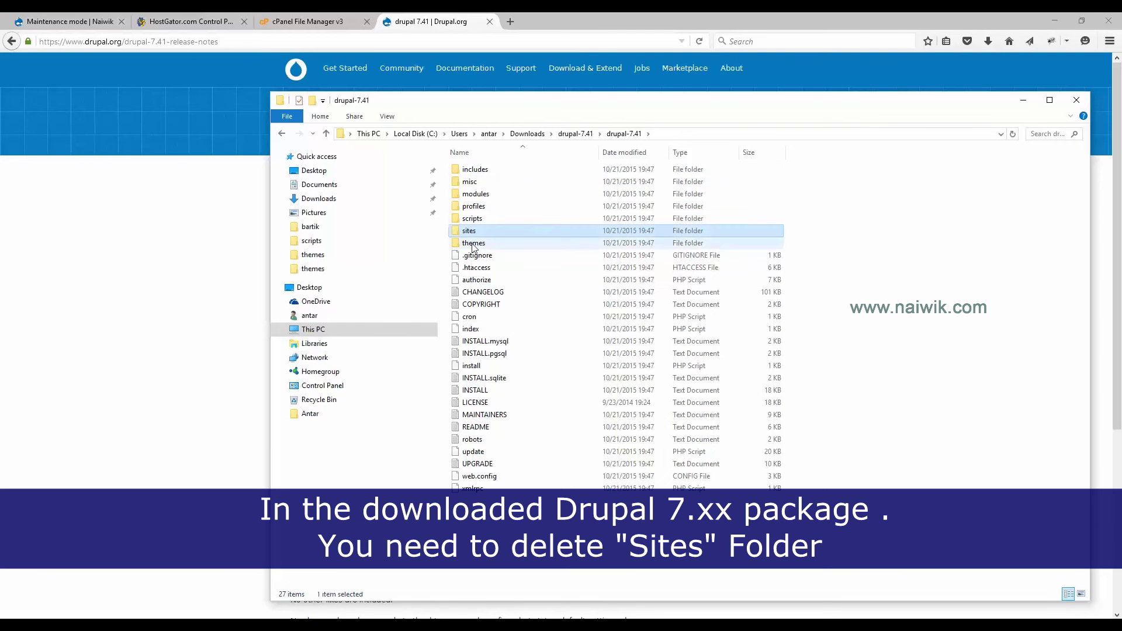
right_click(514, 234)
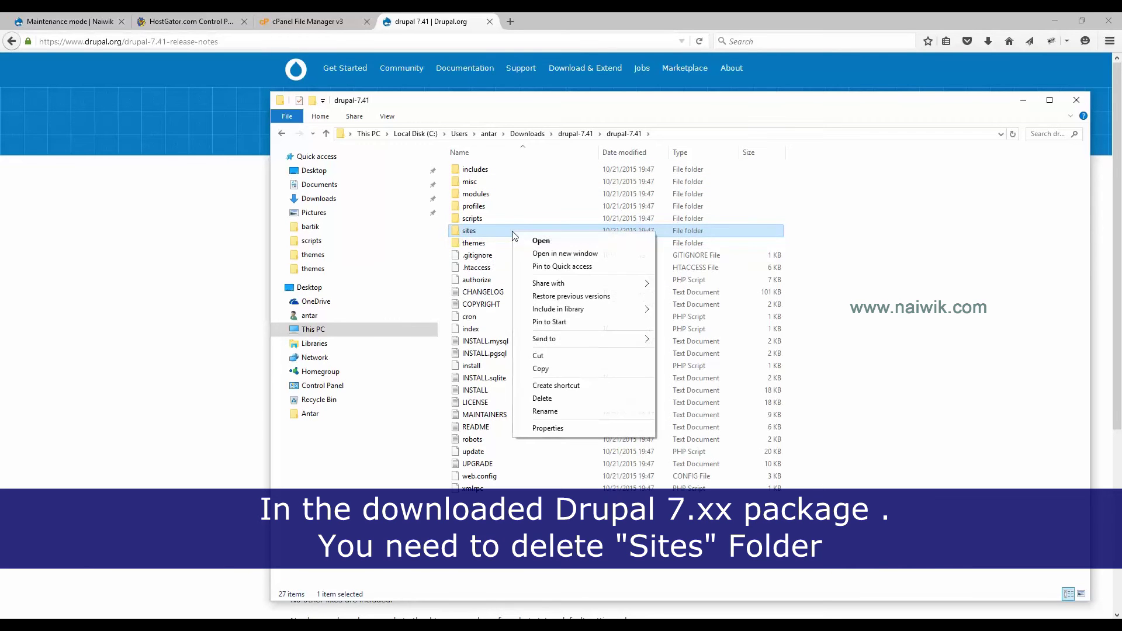
left_click(576, 398)
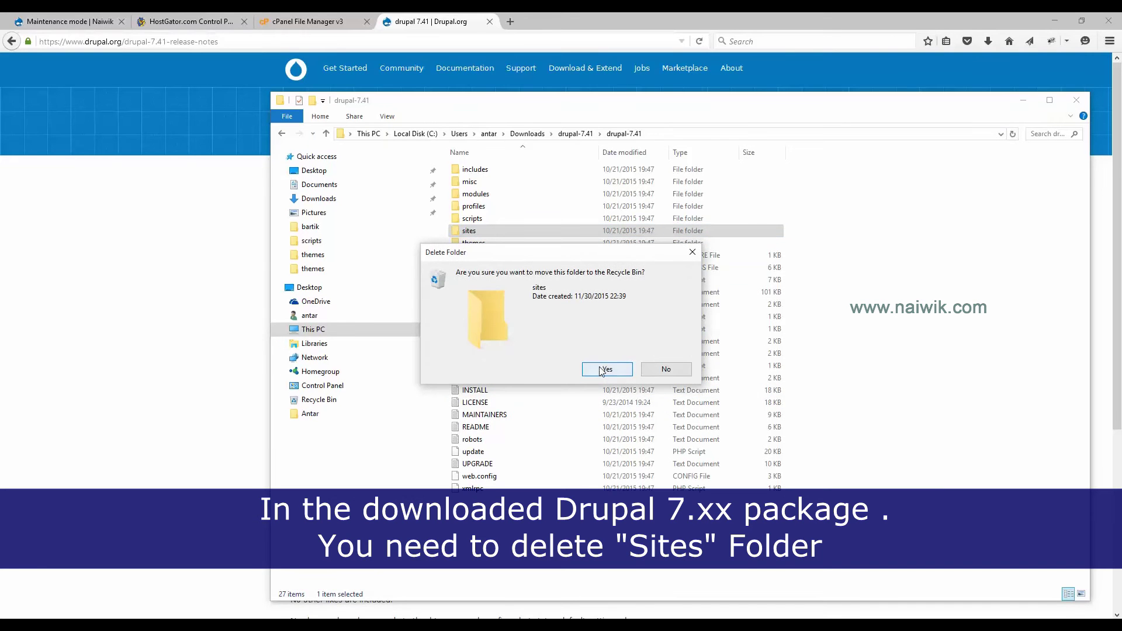
left_click(606, 369)
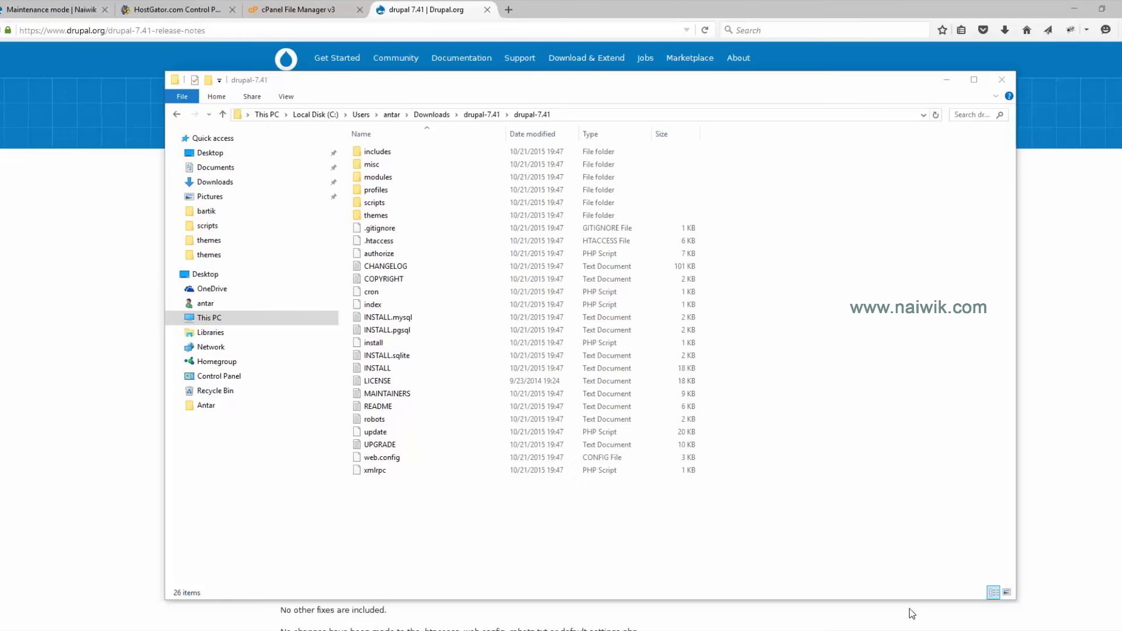
left_click(481, 114)
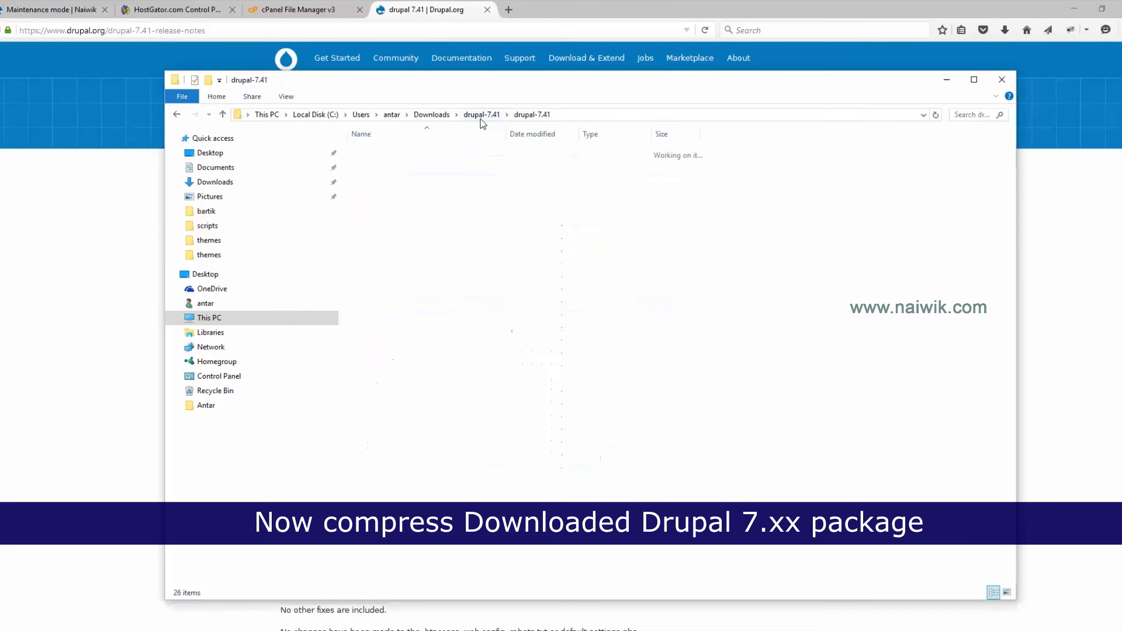
- Compress the drupal-7.41 folder with 7-Zip into a 3,562 KB drupal-7.41.zip archive
right_click(429, 155)
mouse_move(509, 205)
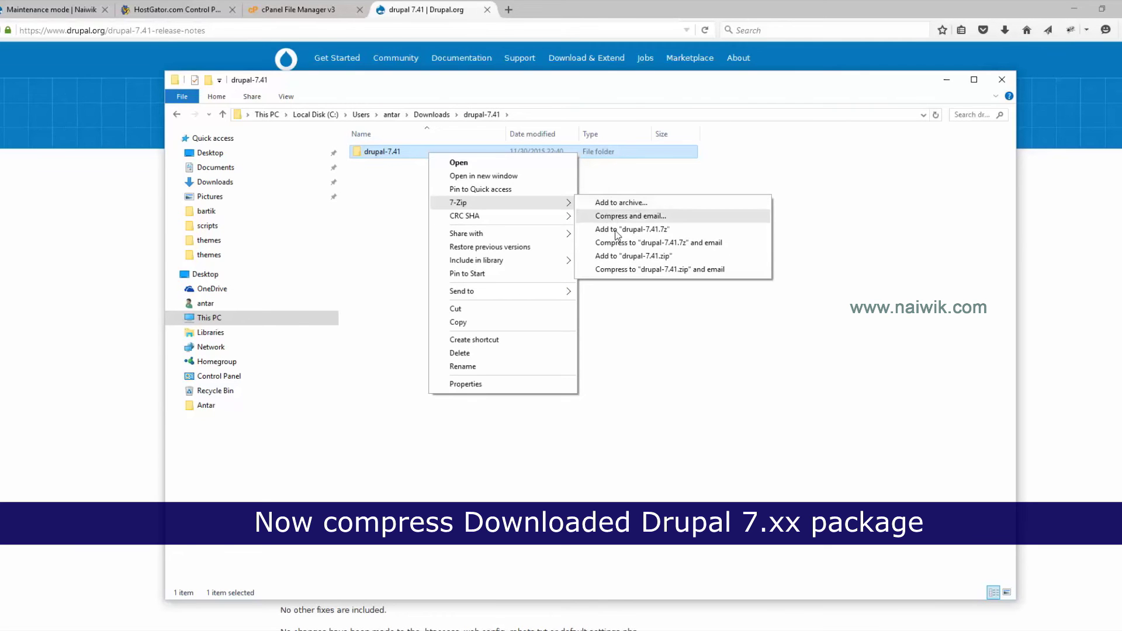
left_click(623, 256)
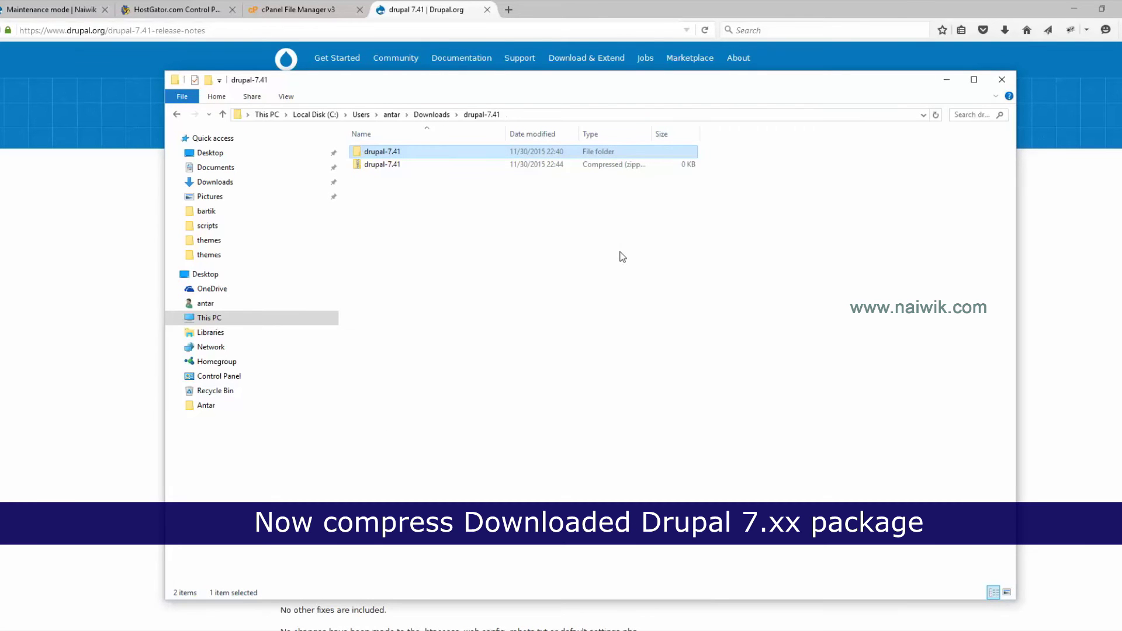
left_click(404, 168)
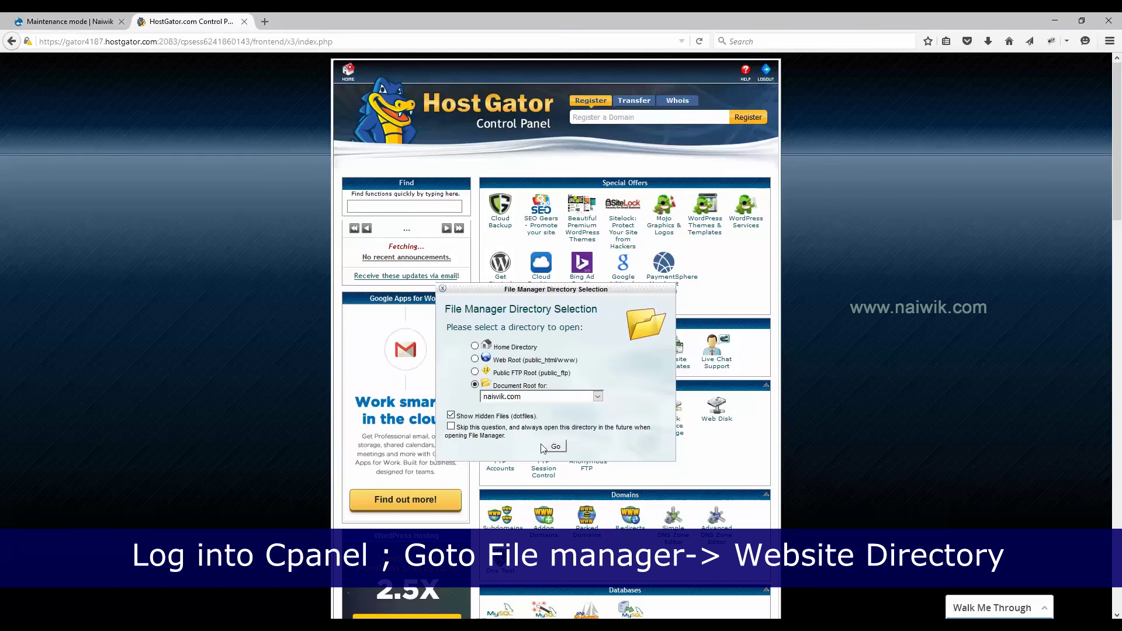
- Open File Manager at the naiwik.com document root with hidden files shown
left_click(558, 449)
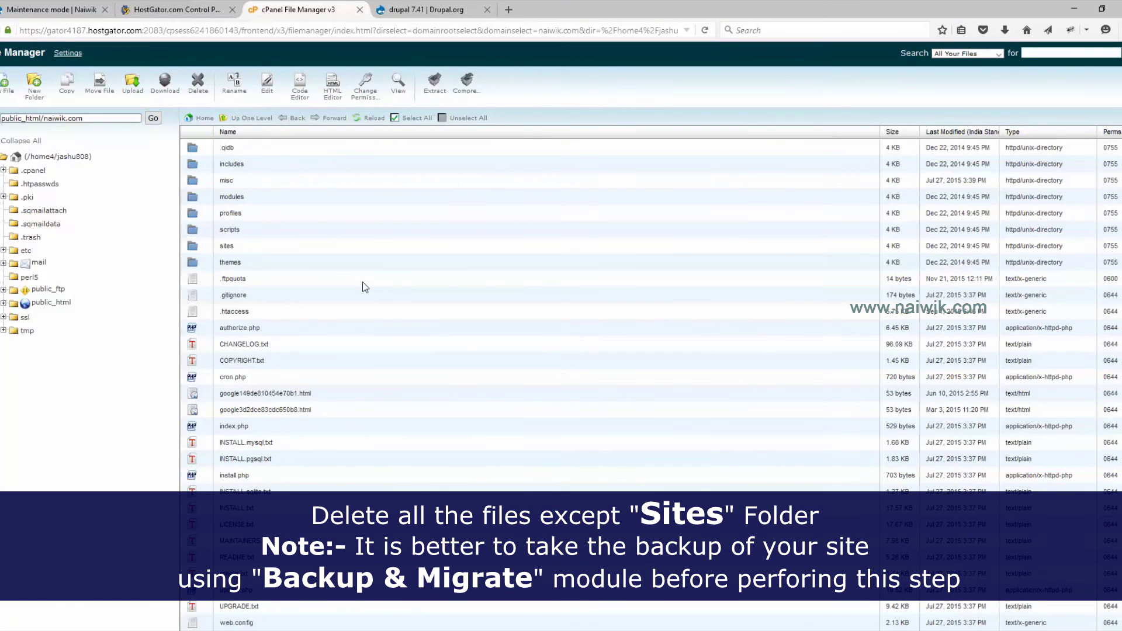
- Delete everything in the naiwik.com root except the sites folder
left_click(422, 119)
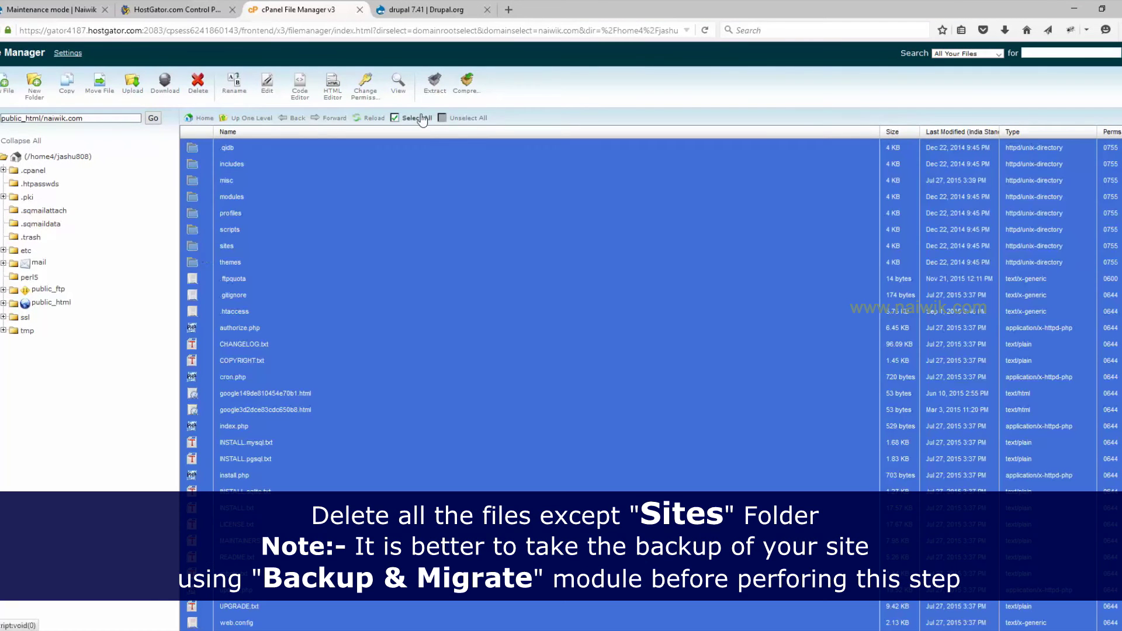
left_click(199, 247, "ctrl")
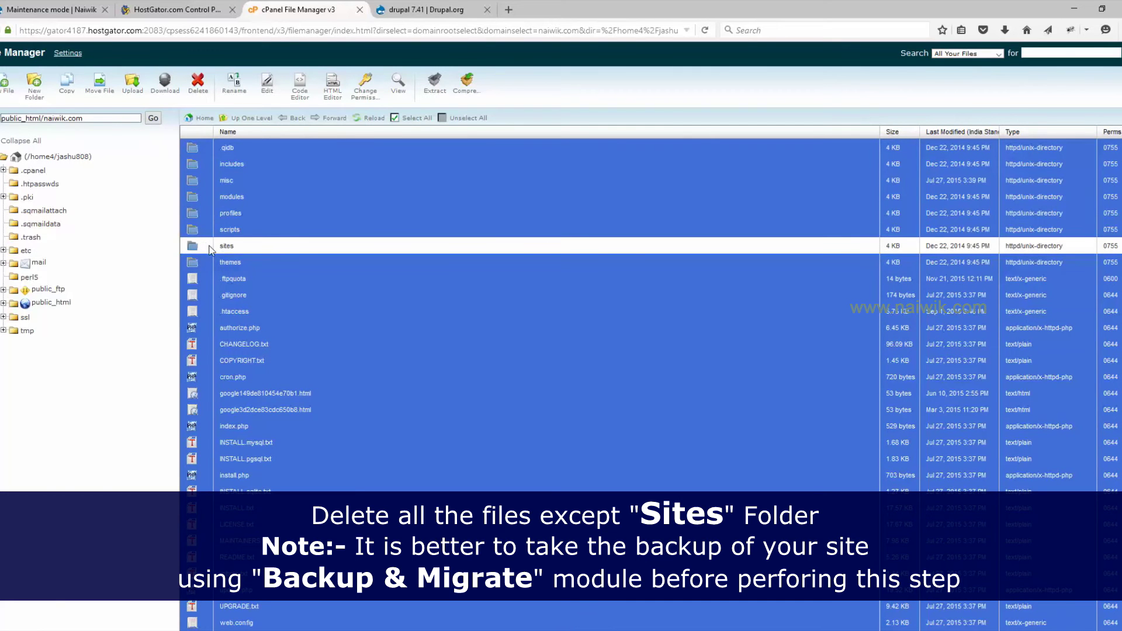
left_click(209, 95)
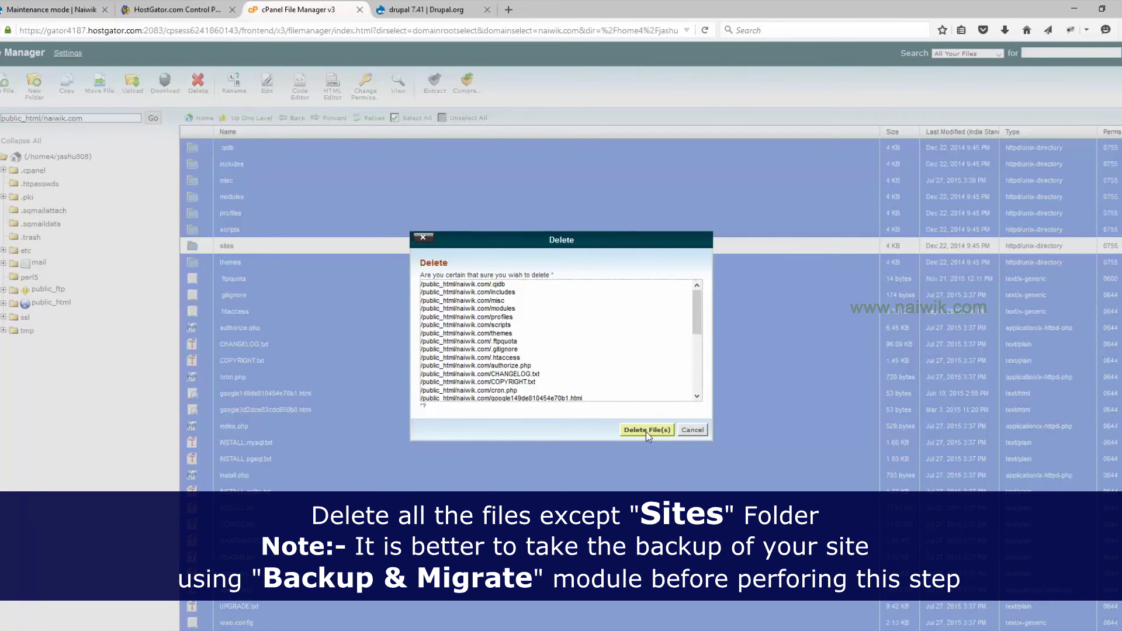
left_click(646, 431)
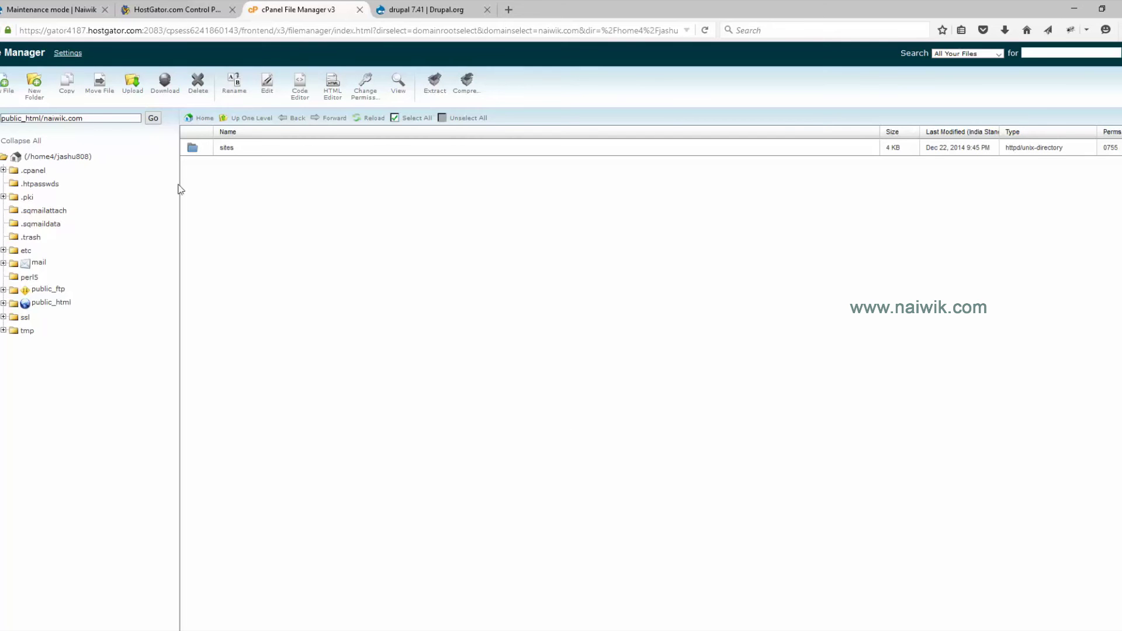
left_click(137, 93)
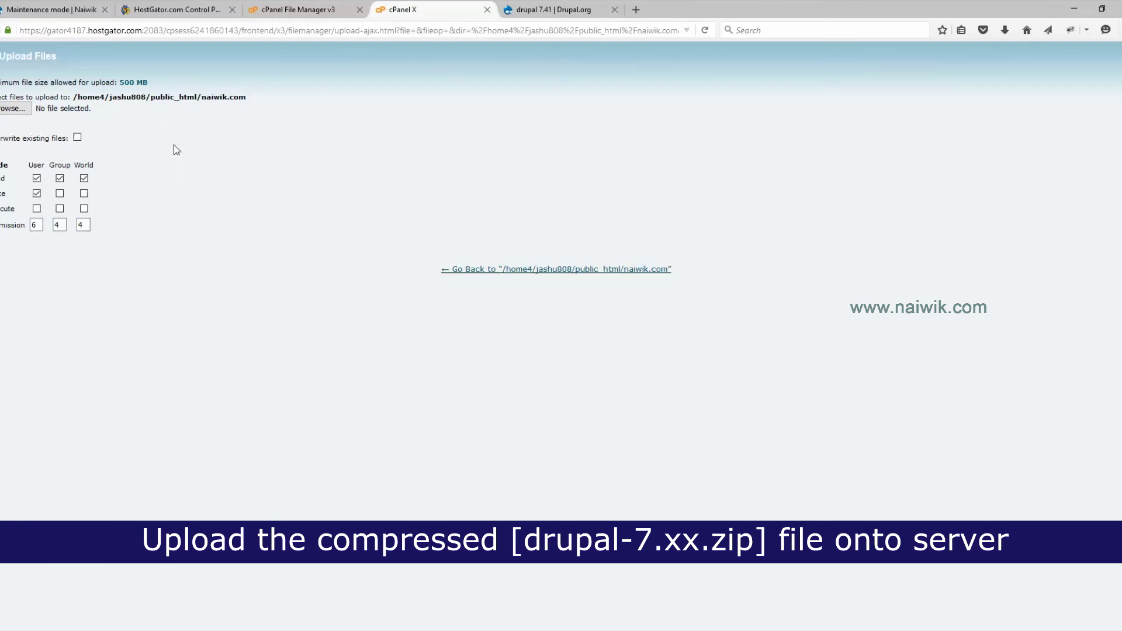
- Upload drupal-7.41.zip to the site root and reload File Manager to see it listed
left_click(35, 111)
left_click(135, 102)
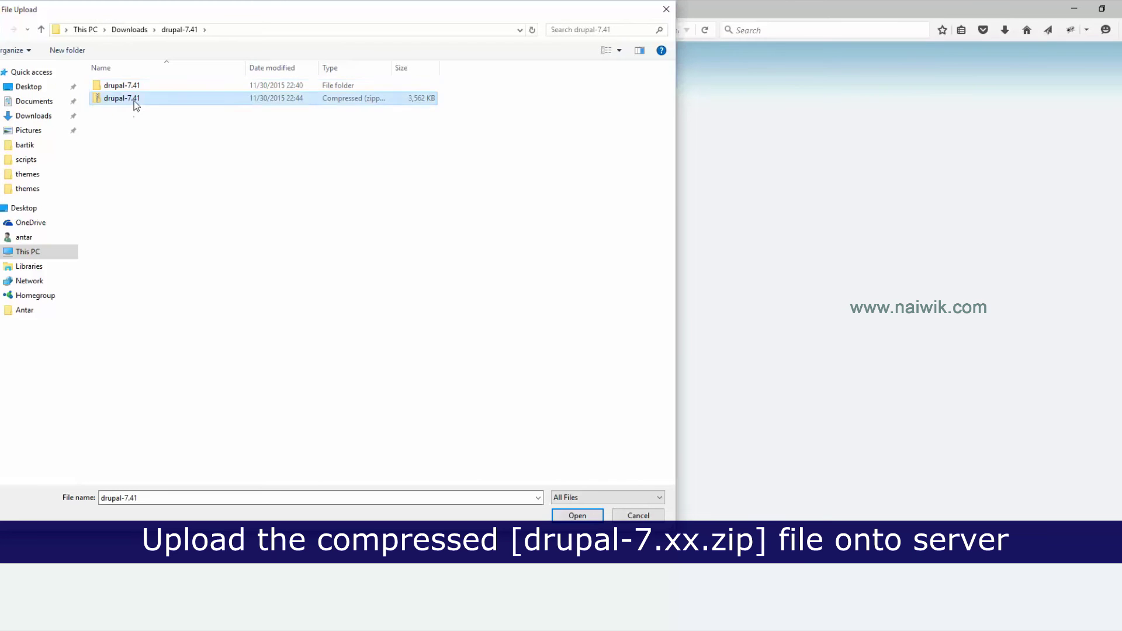
left_click(577, 515)
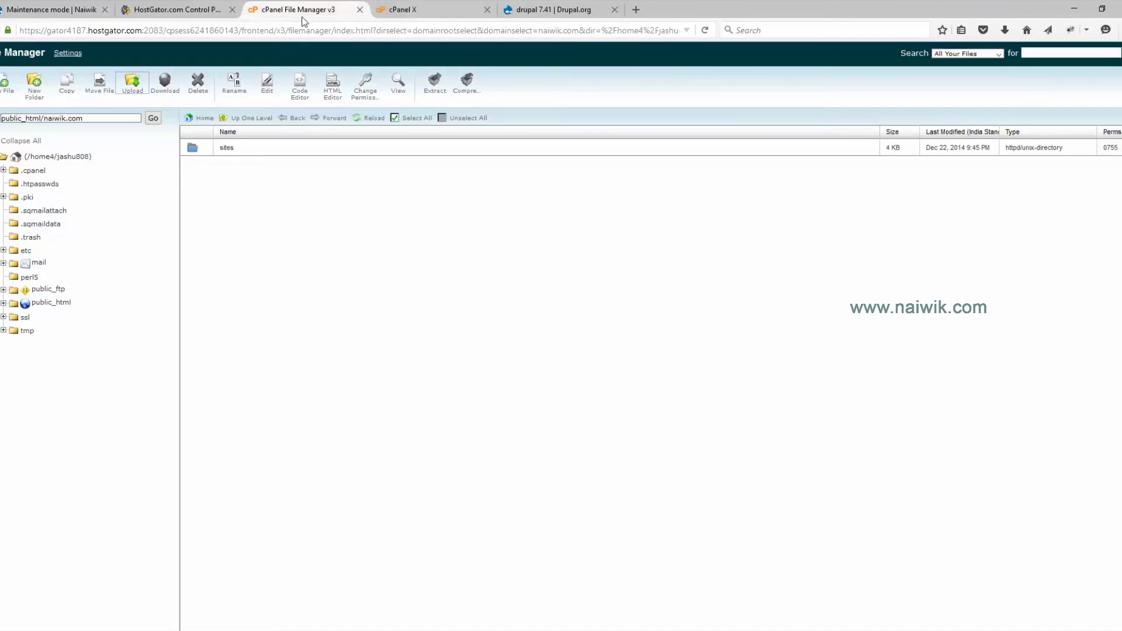
left_click(295, 11)
left_click(300, 32)
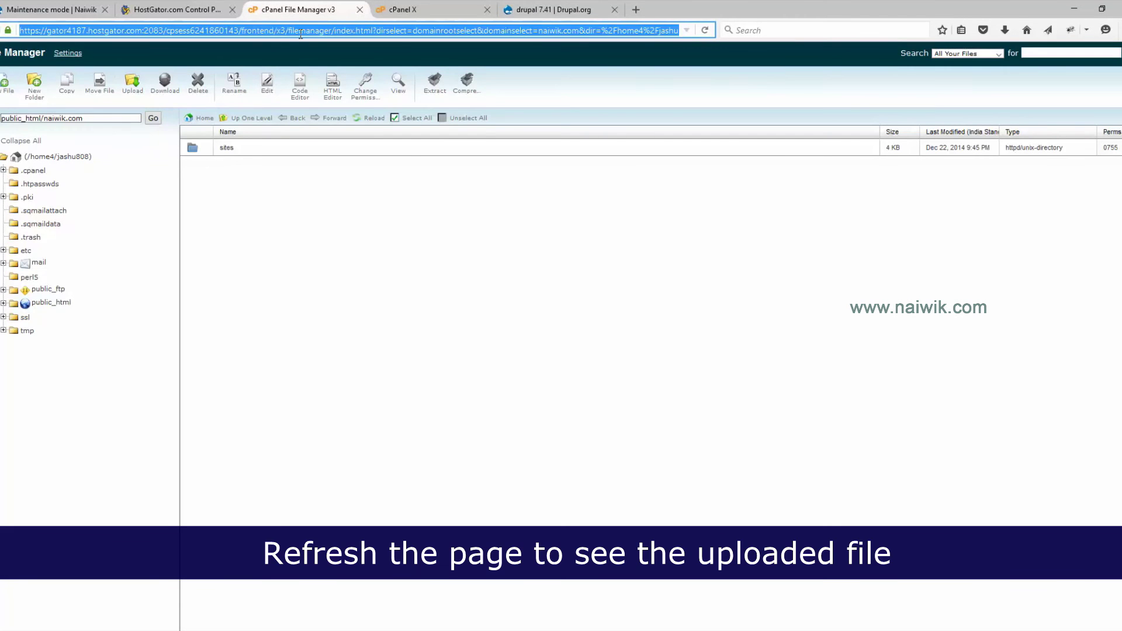
key("Return")
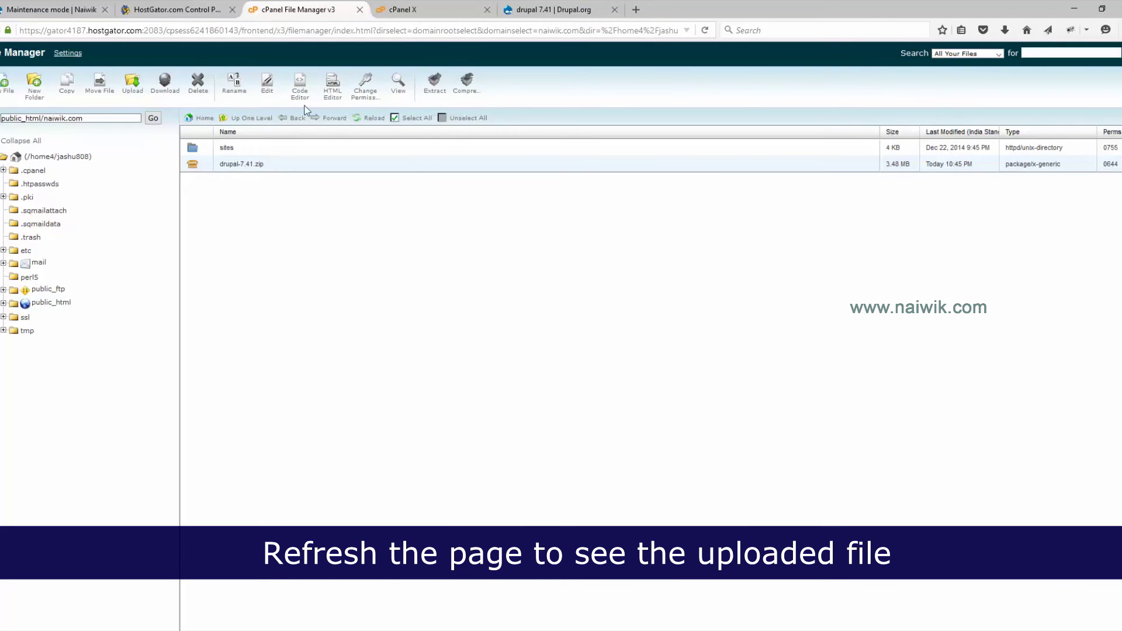
left_click(202, 166)
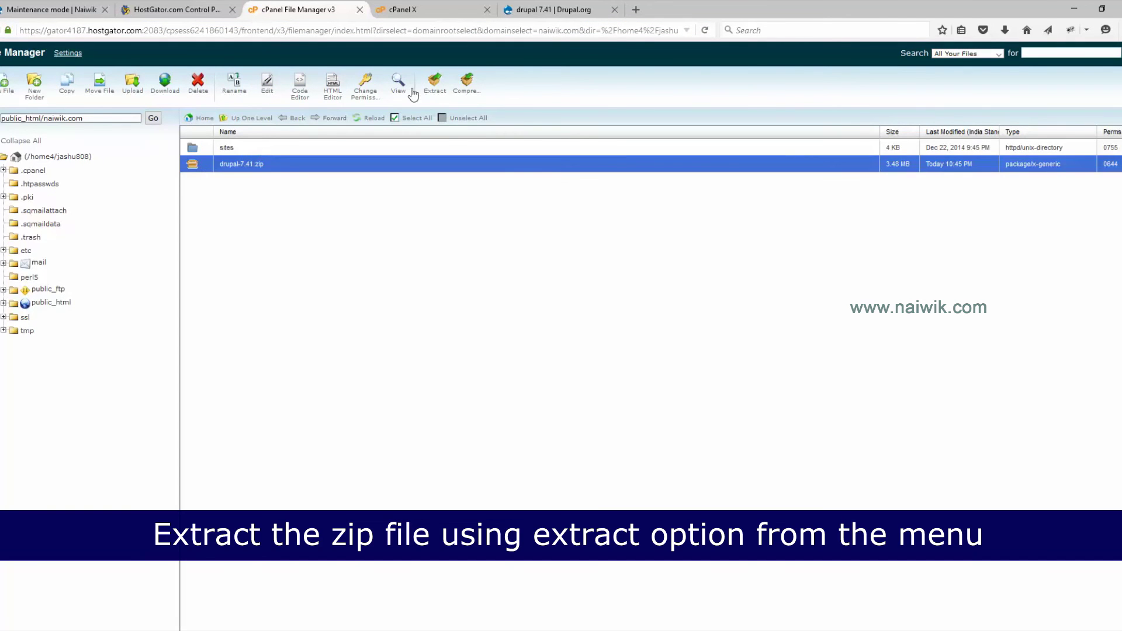
- Extract drupal-7.41.zip into the naiwik.com root, close the results and reload the listing
left_click(436, 85)
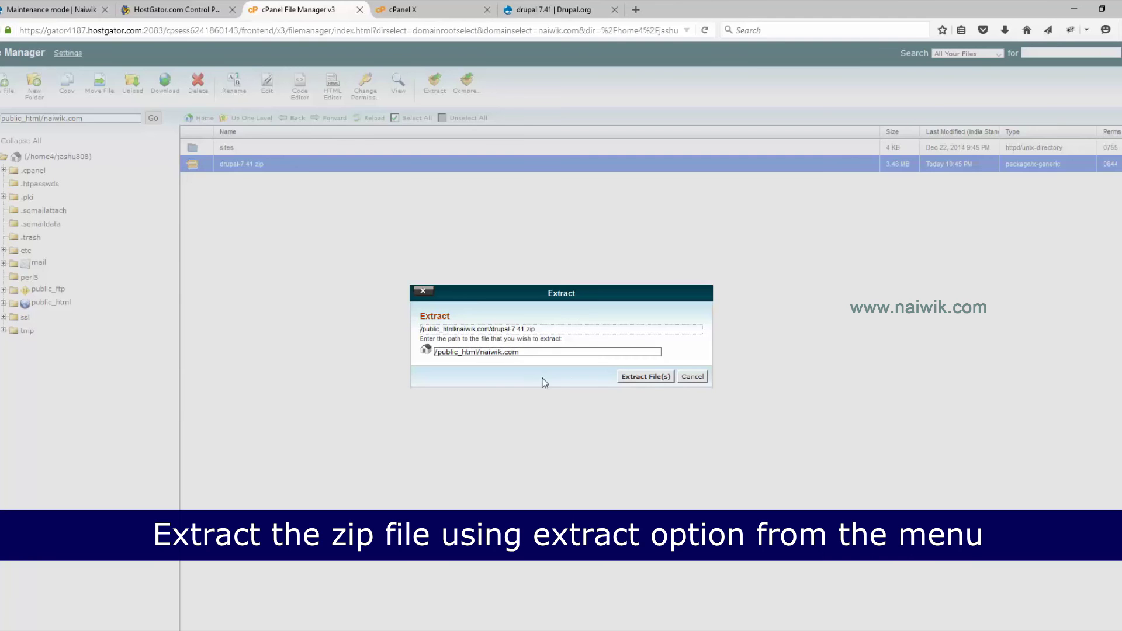
left_click(626, 377)
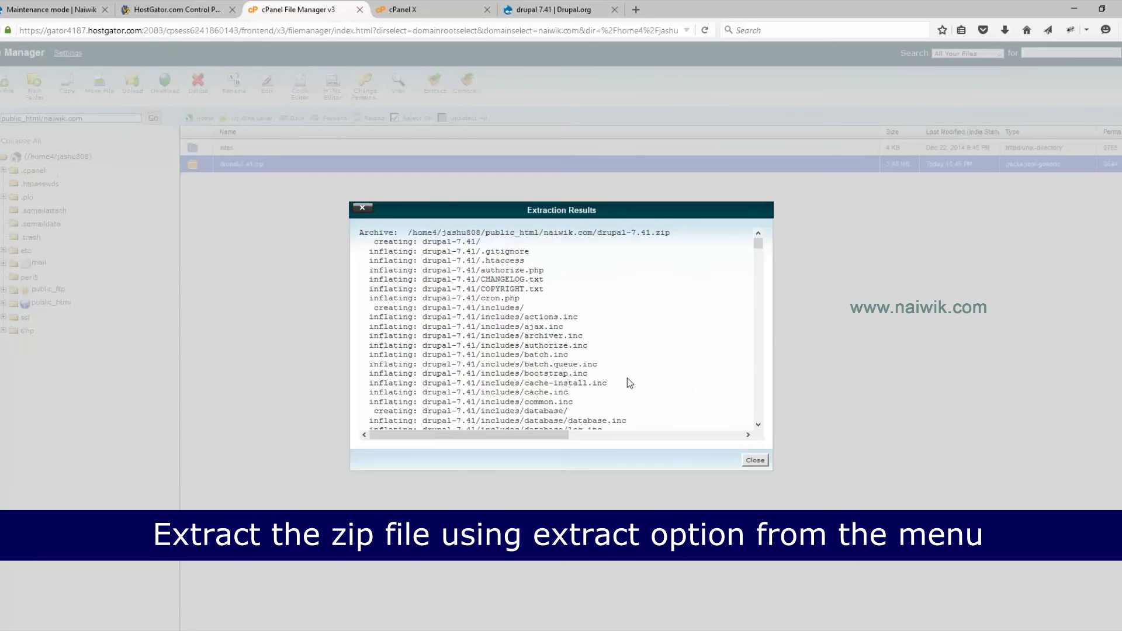
scroll(672, 310, "down", 8)
scroll(687, 345, "down", 15)
left_click_drag(758, 266, 766, 444)
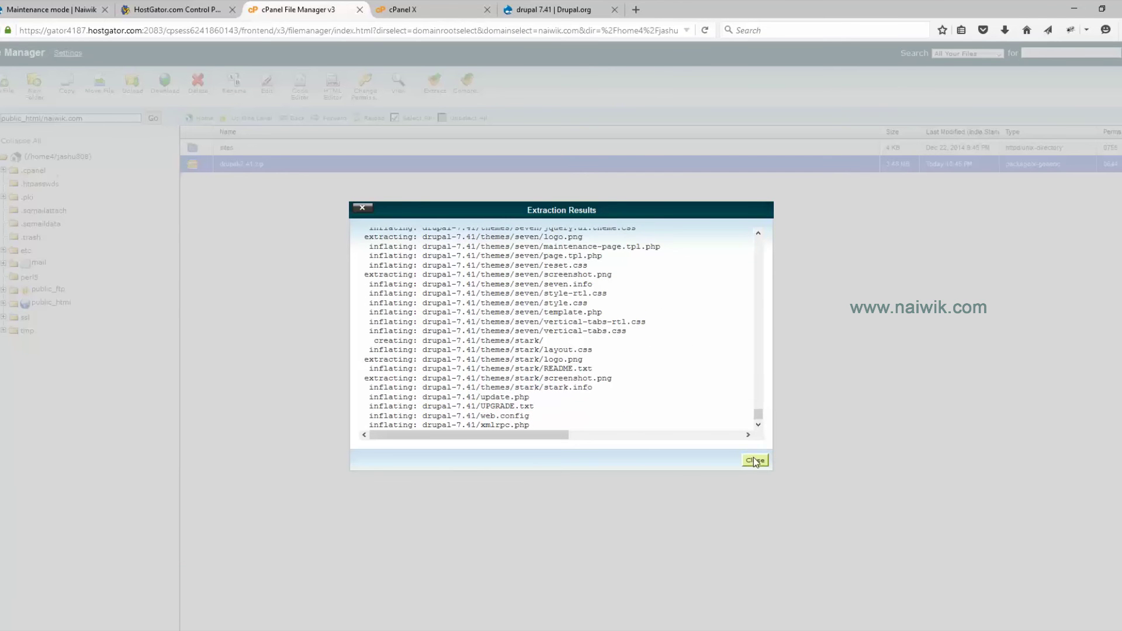
left_click(754, 461)
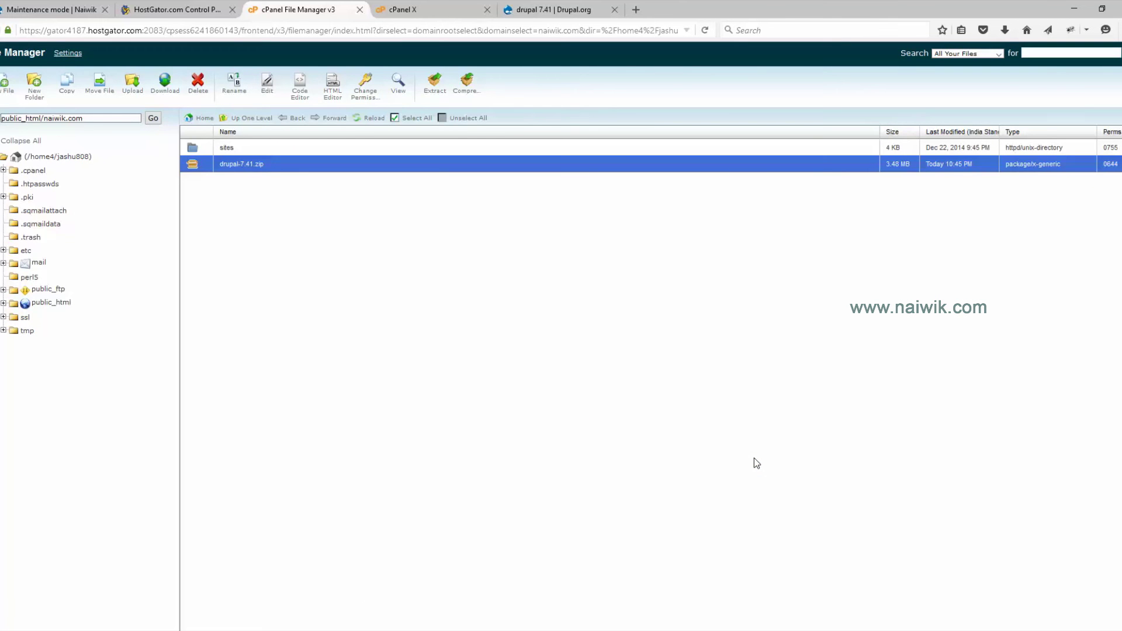
left_click(359, 119)
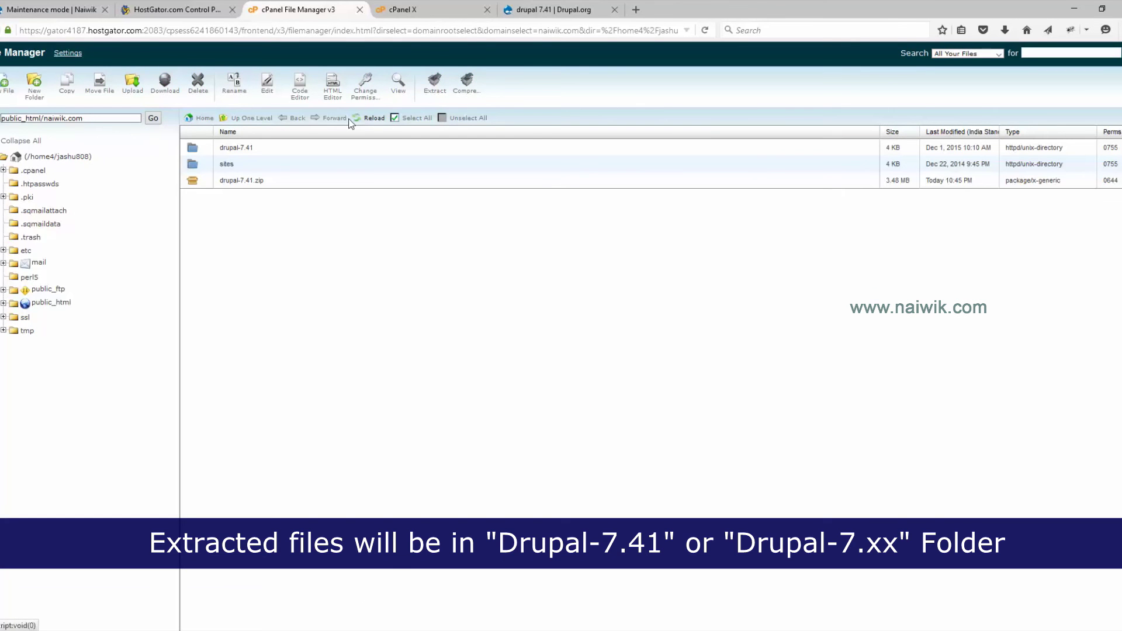
- Move every file in the drupal-7.41 folder to /public_html/naiwik.com/, the site root
double_click(205, 148)
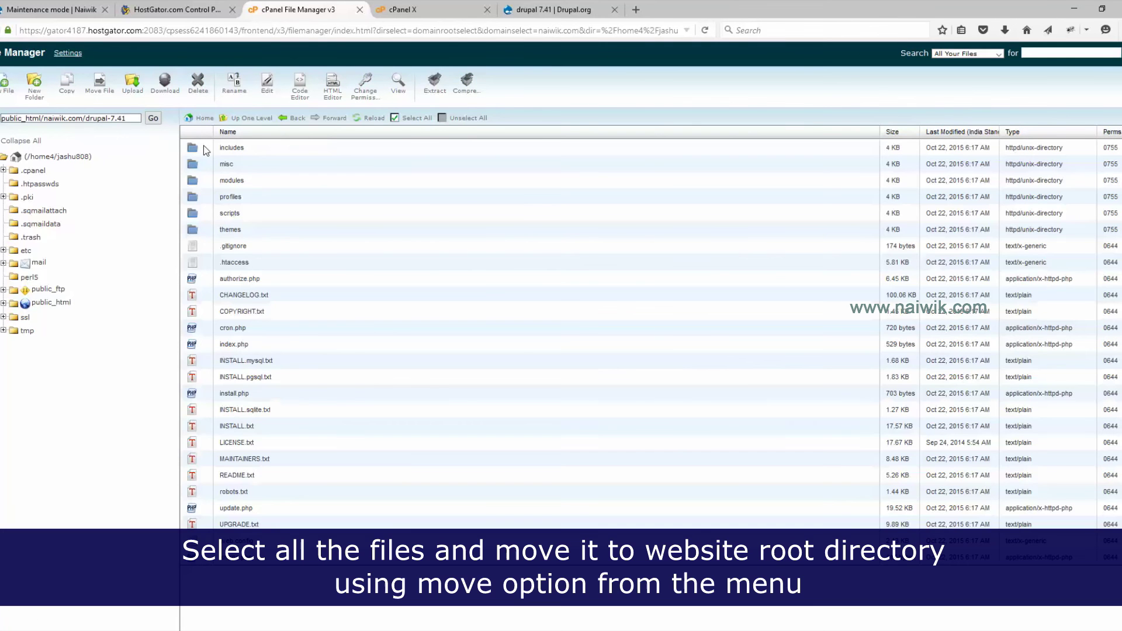
left_click(409, 117)
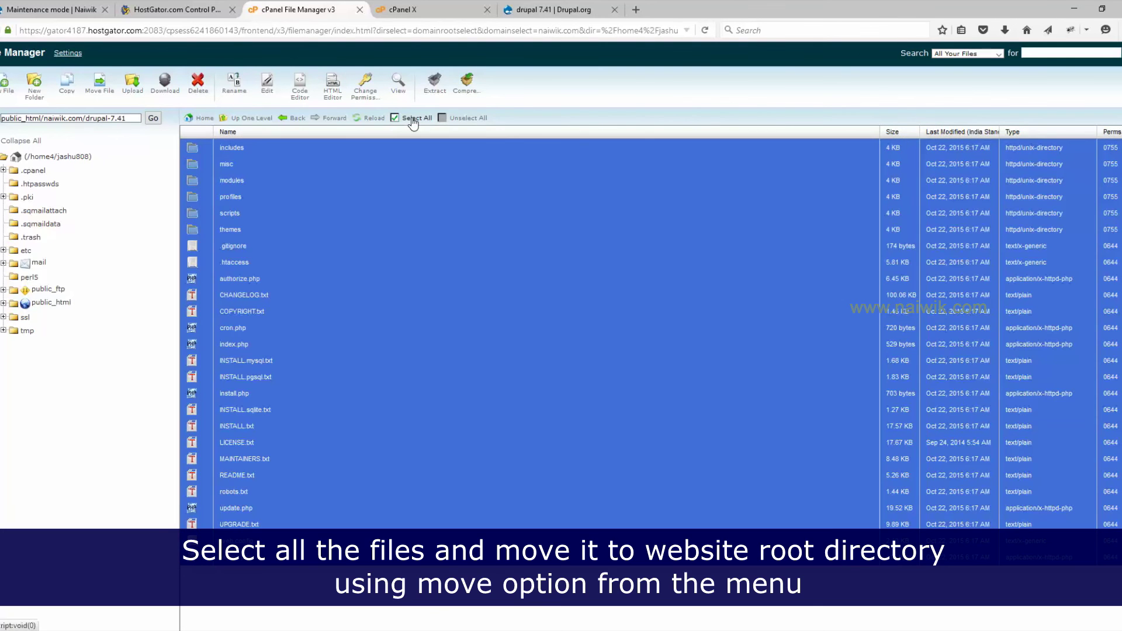
left_click(107, 90)
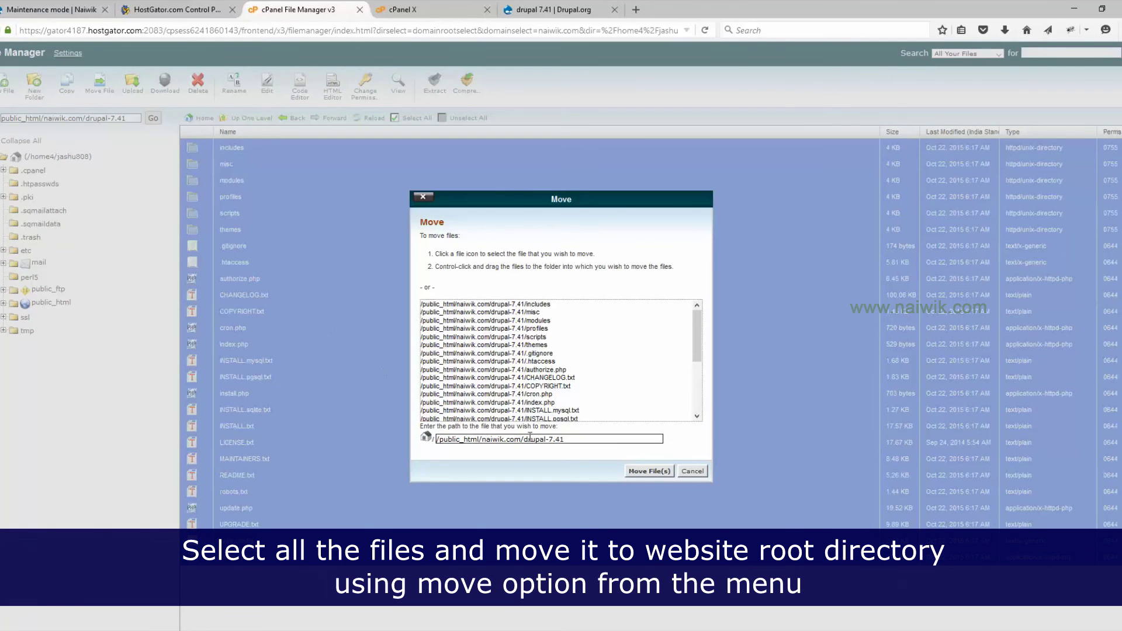
left_click_drag(524, 440, 565, 441)
key("BackSpace")
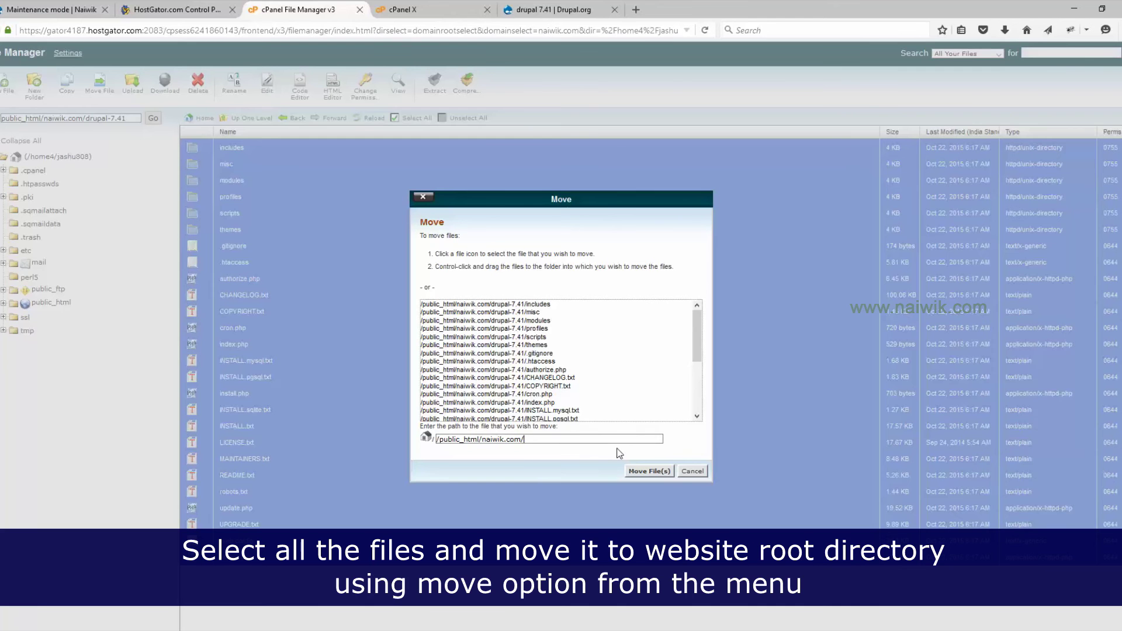
left_click(649, 471)
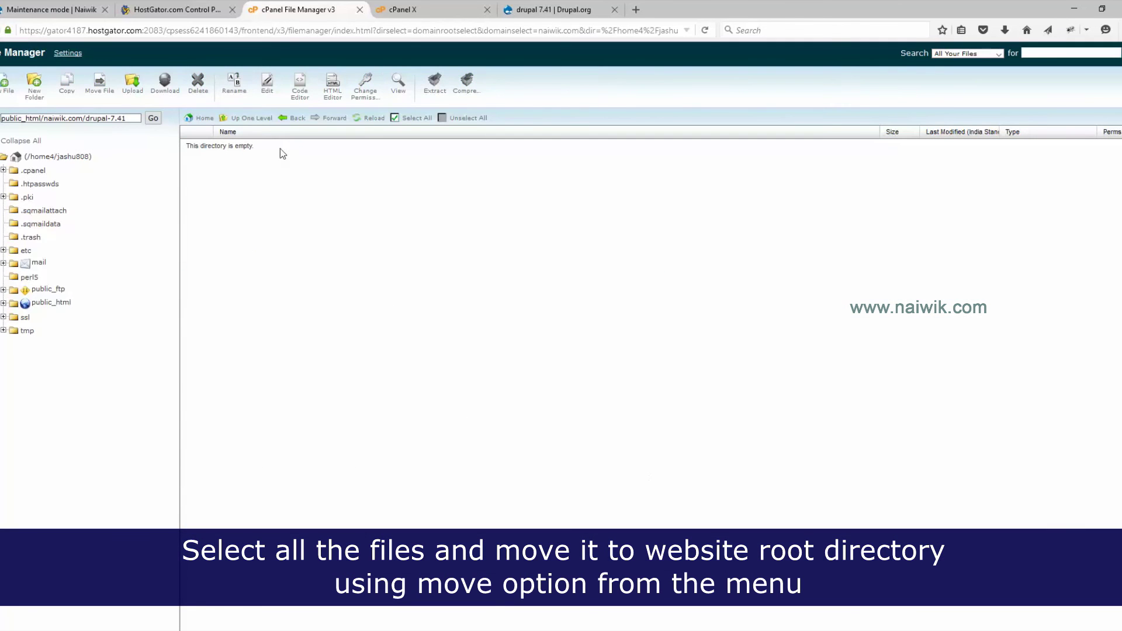
left_click(265, 119)
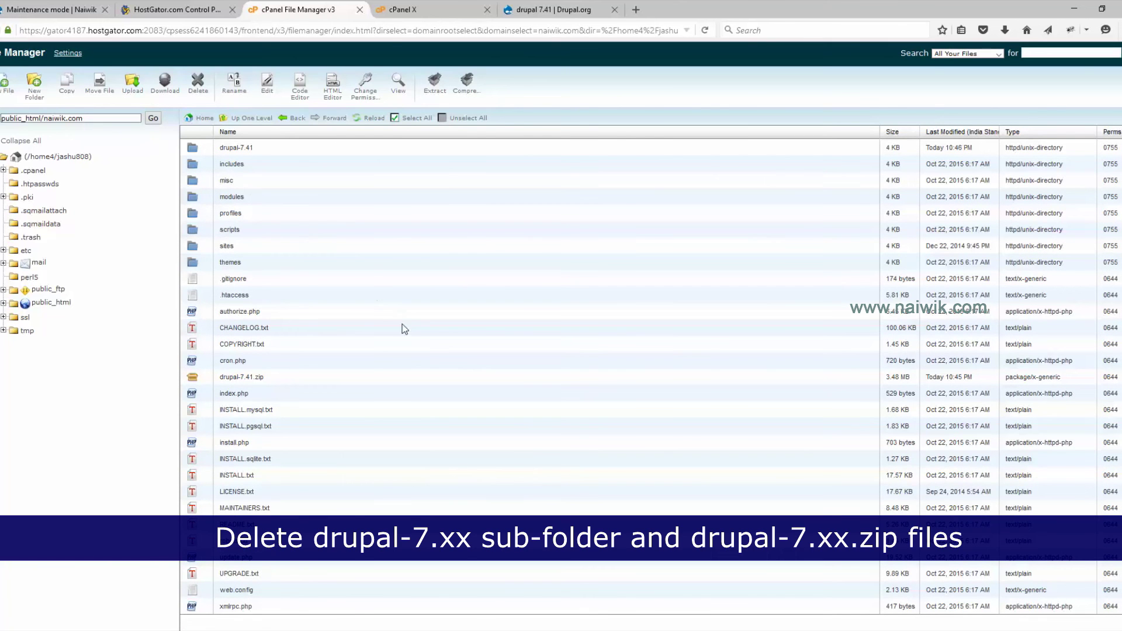
- Delete the empty drupal-7.41 folder and the drupal-7.41.zip archive from the naiwik.com root
left_click(196, 149)
left_click(199, 378, "ctrl")
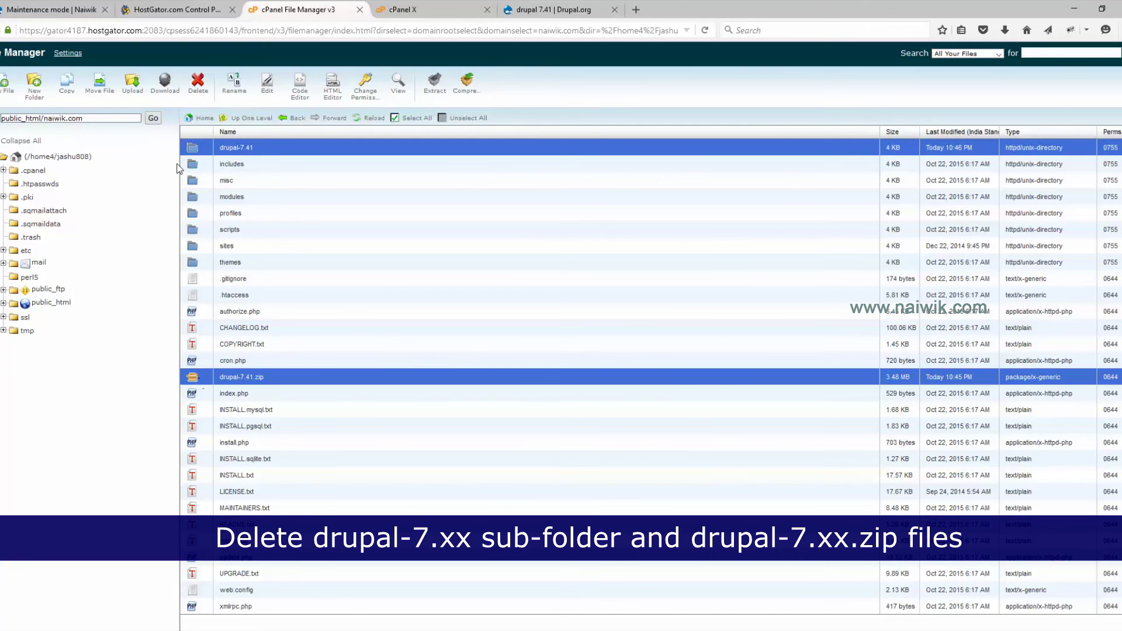
left_click(197, 84)
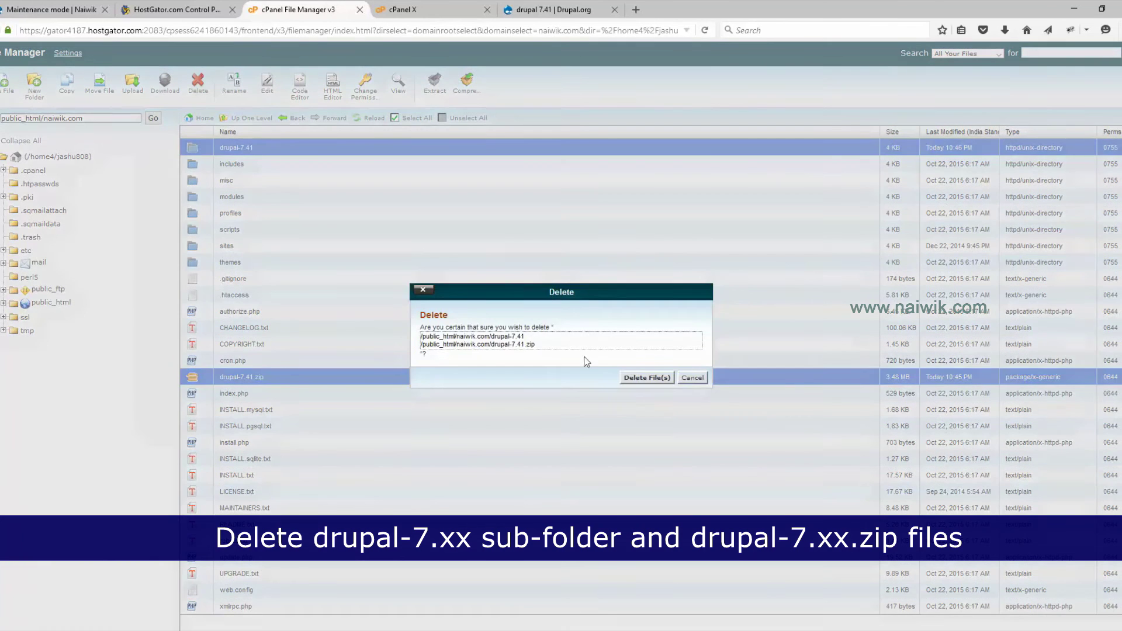
left_click(637, 382)
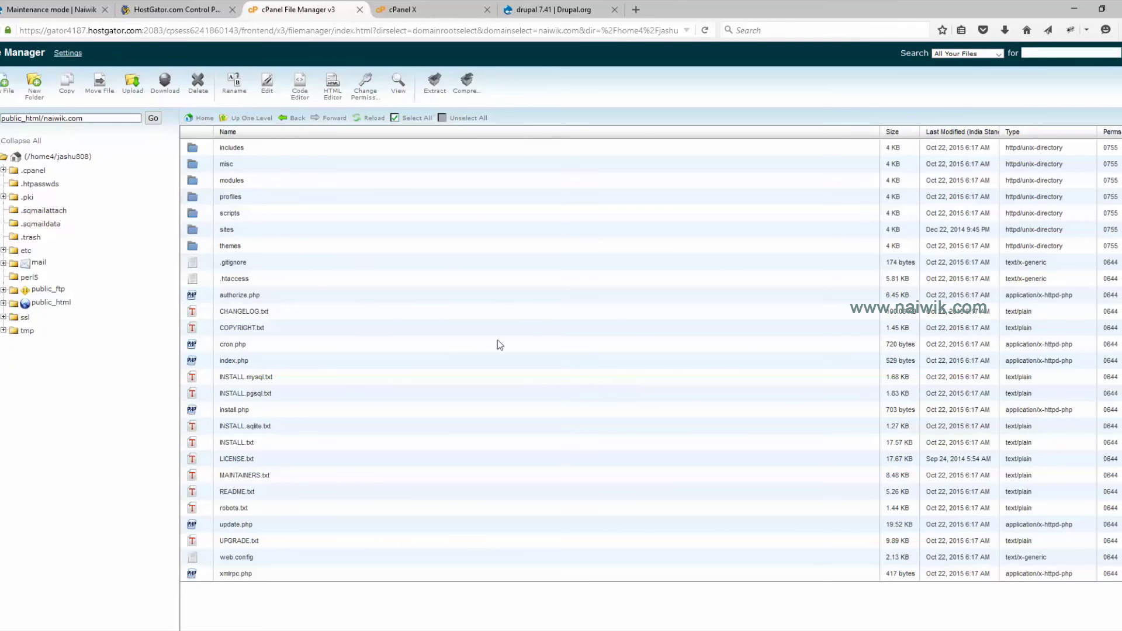
left_click(71, 17)
- Reload the Drupal user page after removing the trailing # from its address
left_click(220, 29)
left_click(220, 29)
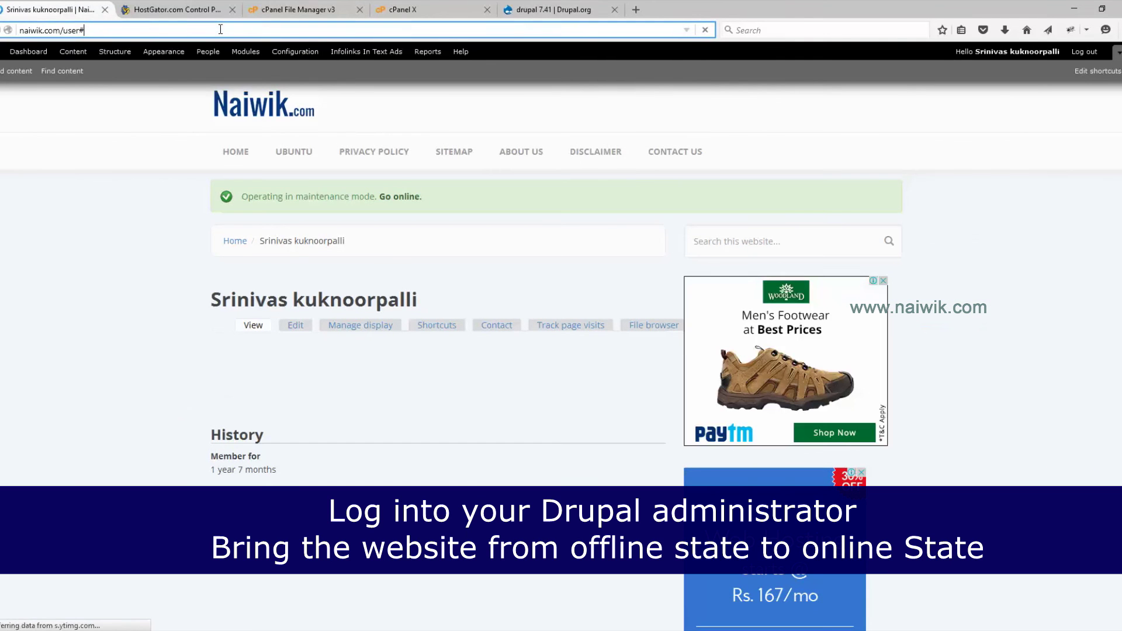
key("BackSpace")
key("Return")
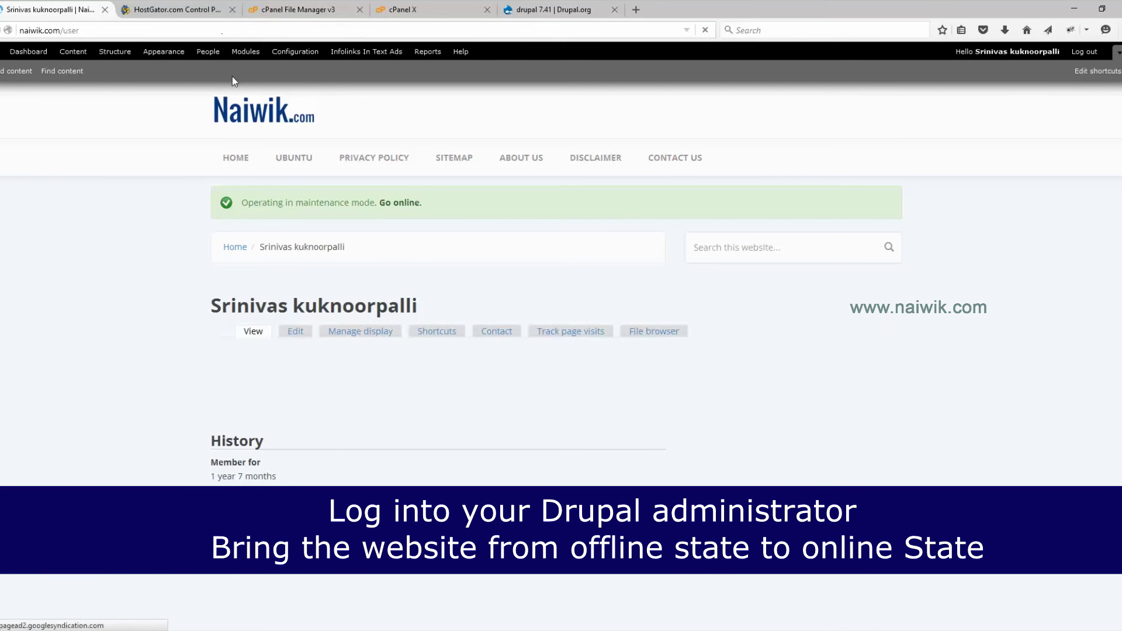
- Turn off 'Put site into maintenance mode', save the configuration, and return to the home page
left_click(295, 53)
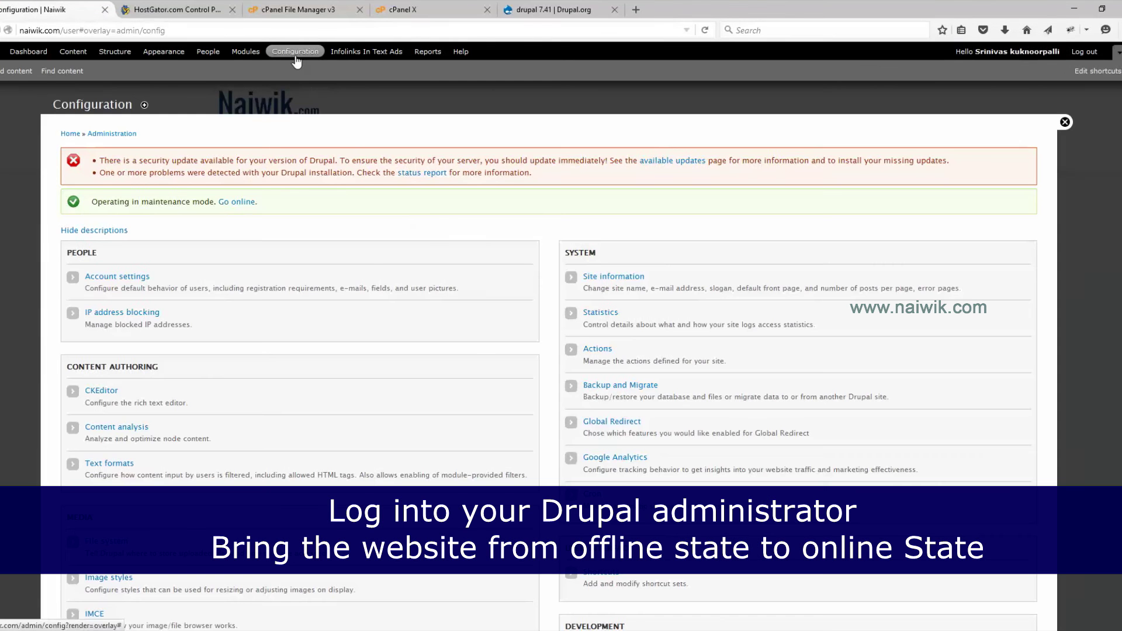
scroll(611, 412, "down", 5)
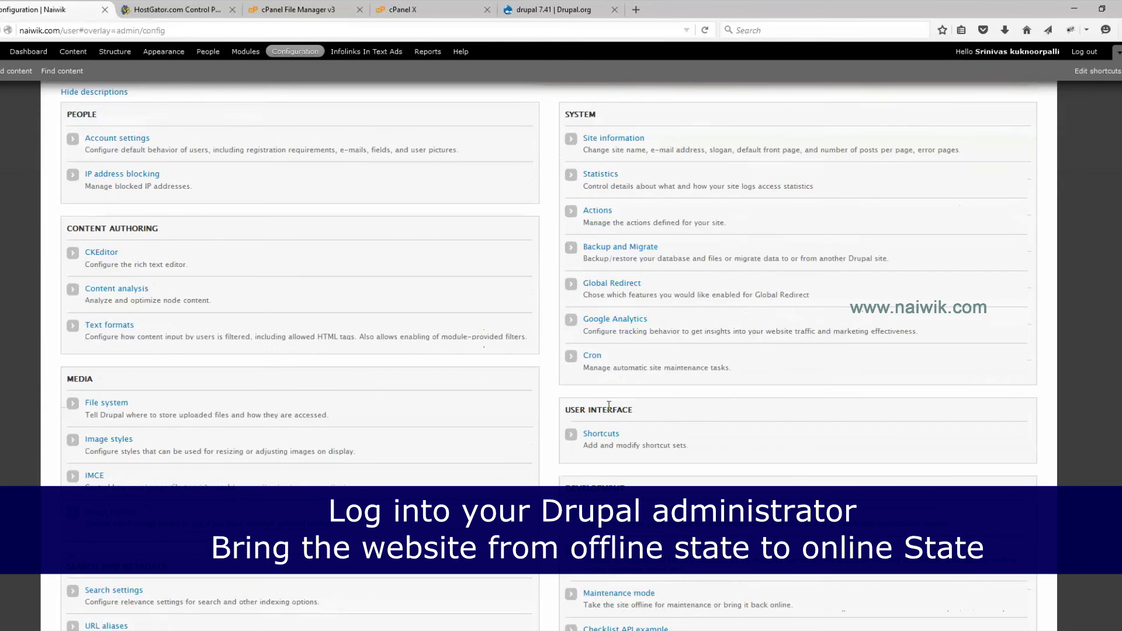
left_click(620, 426)
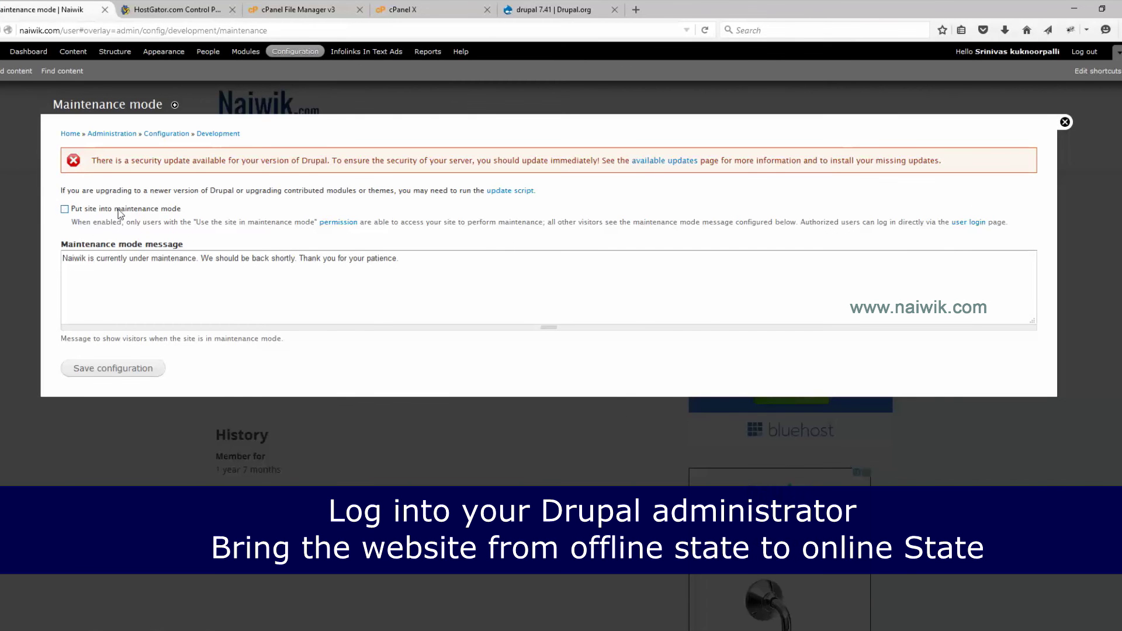
left_click(129, 371)
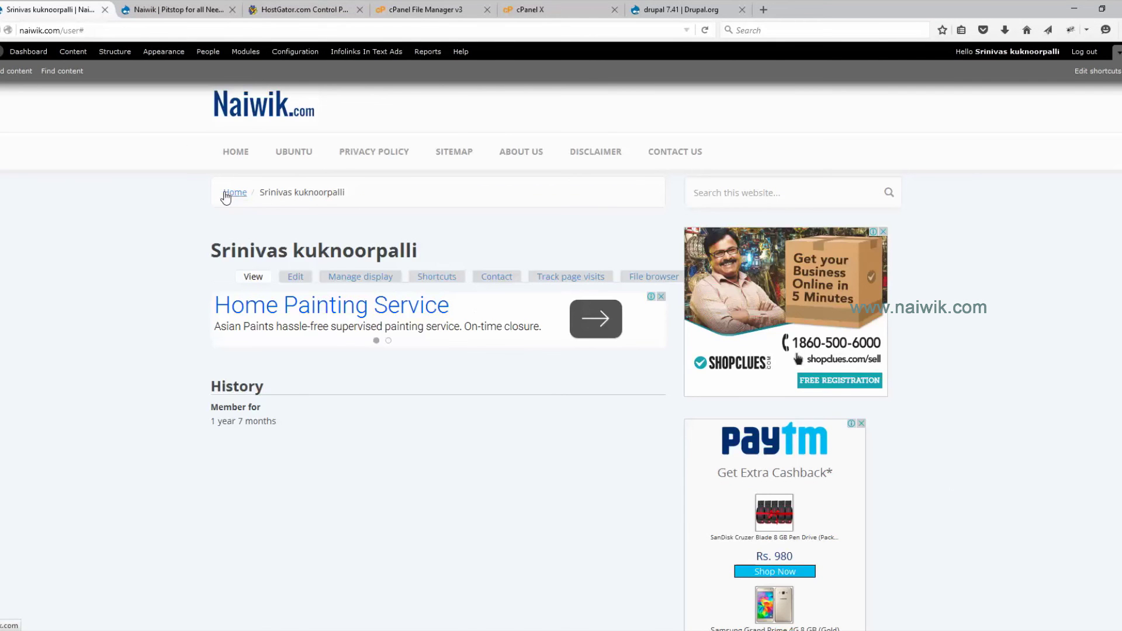
left_click(226, 197)
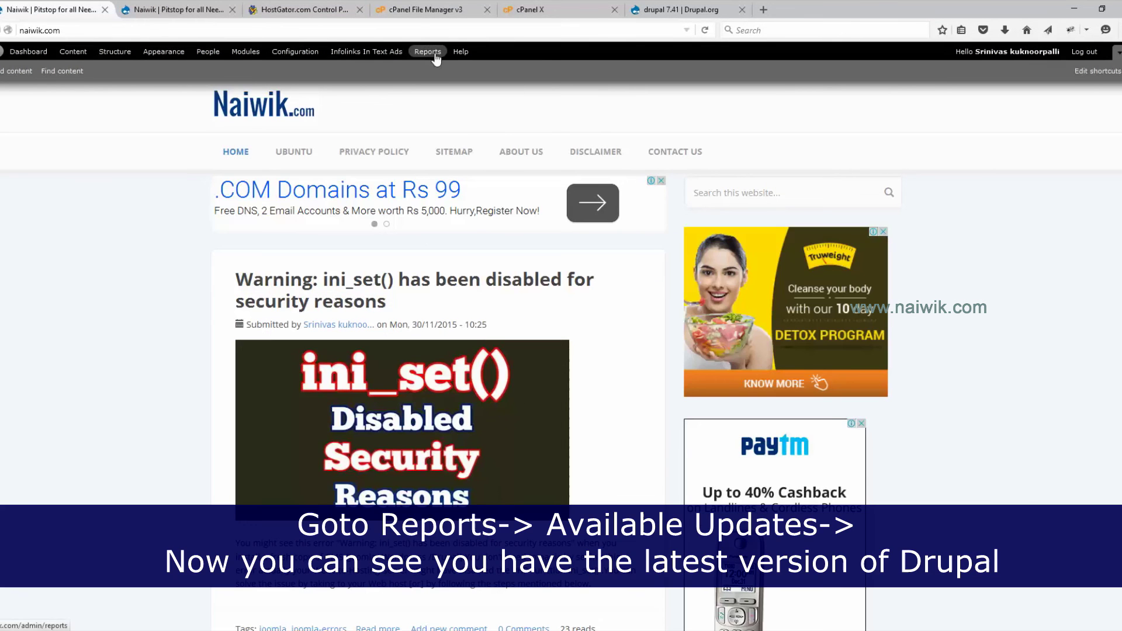
- View Reports > Available updates and confirm Drupal core is listed at 7.41
left_click(435, 58)
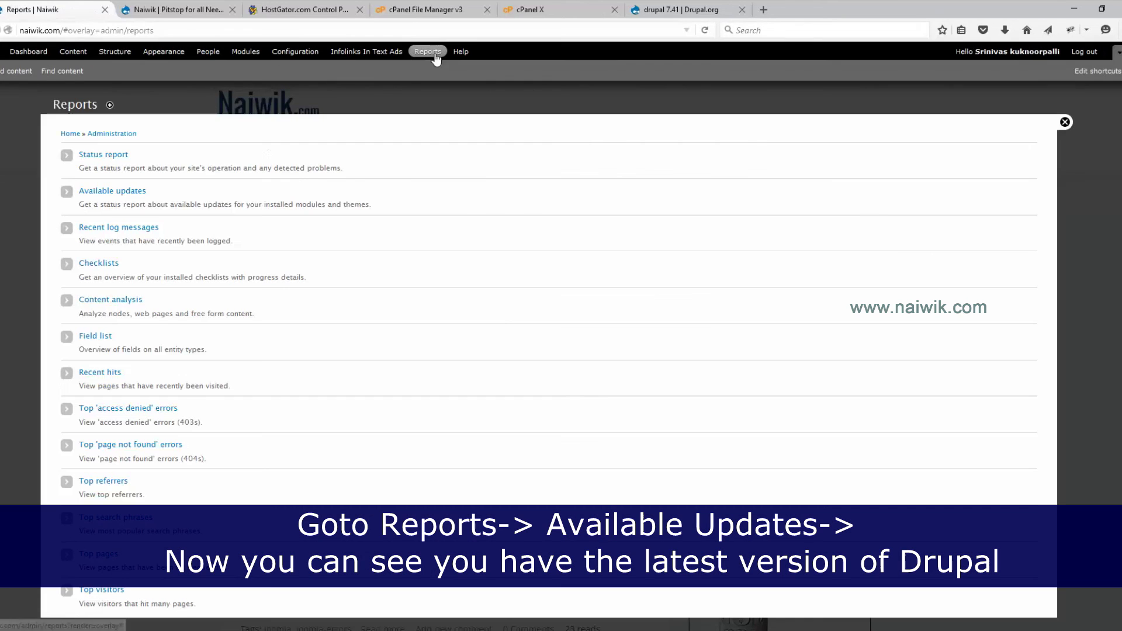
left_click(134, 194)
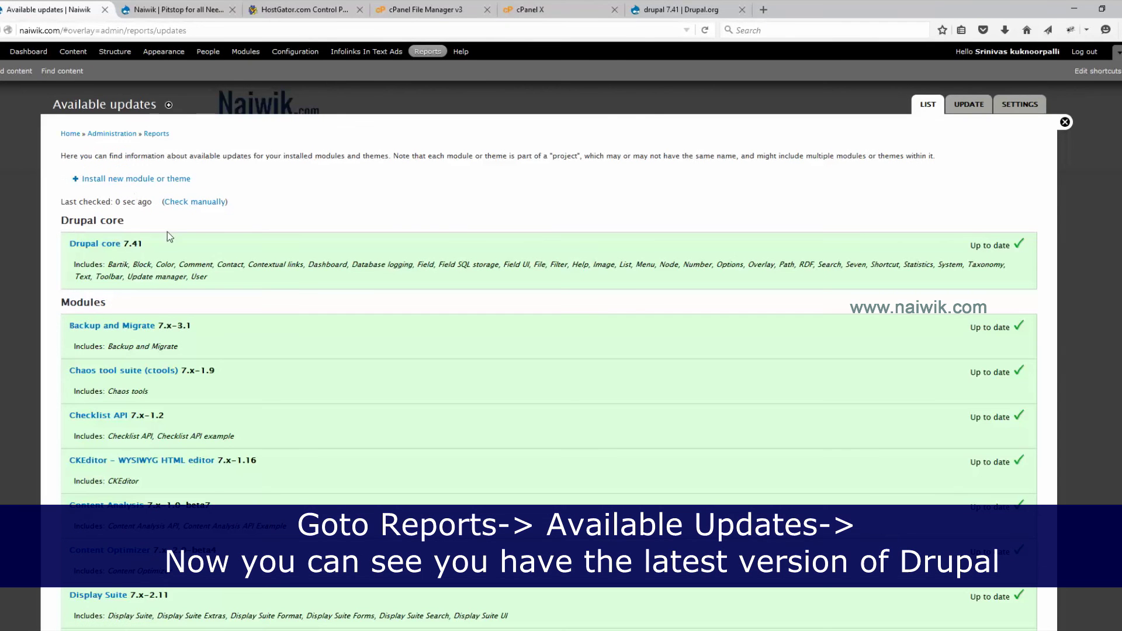
left_click_drag(145, 244, 68, 247)
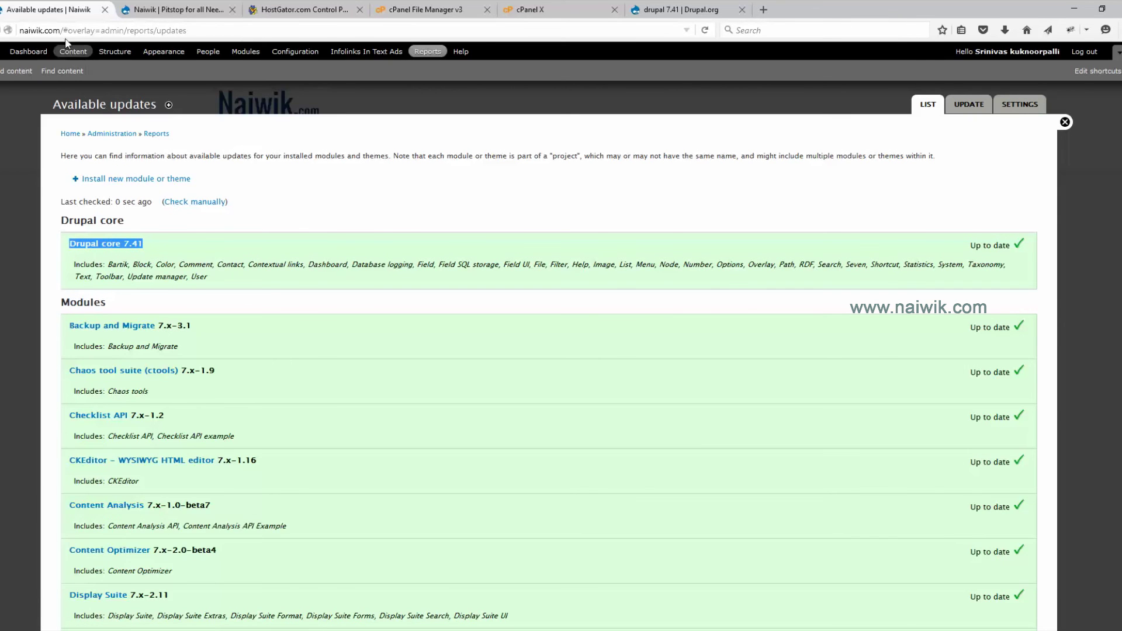
left_click(64, 32)
left_click_drag(64, 32, 252, 33)
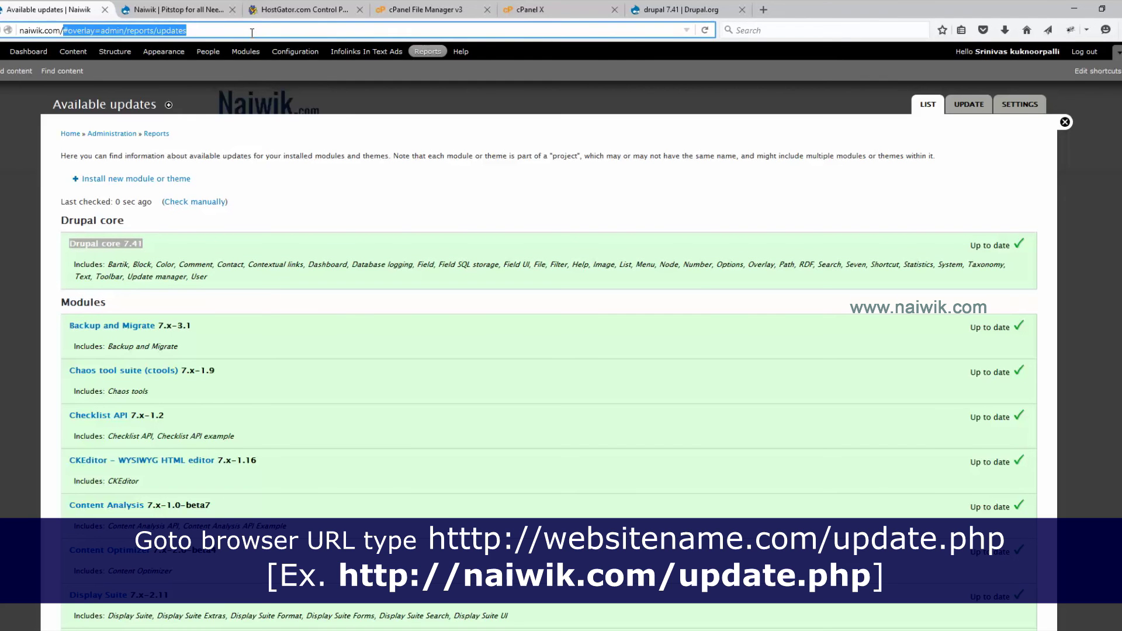
- Run naiwik.com/update.php, apply the one pending database update, then go to the front page
type("uu")
key("BackSpace")
key("BackSpace")
type("update.php")
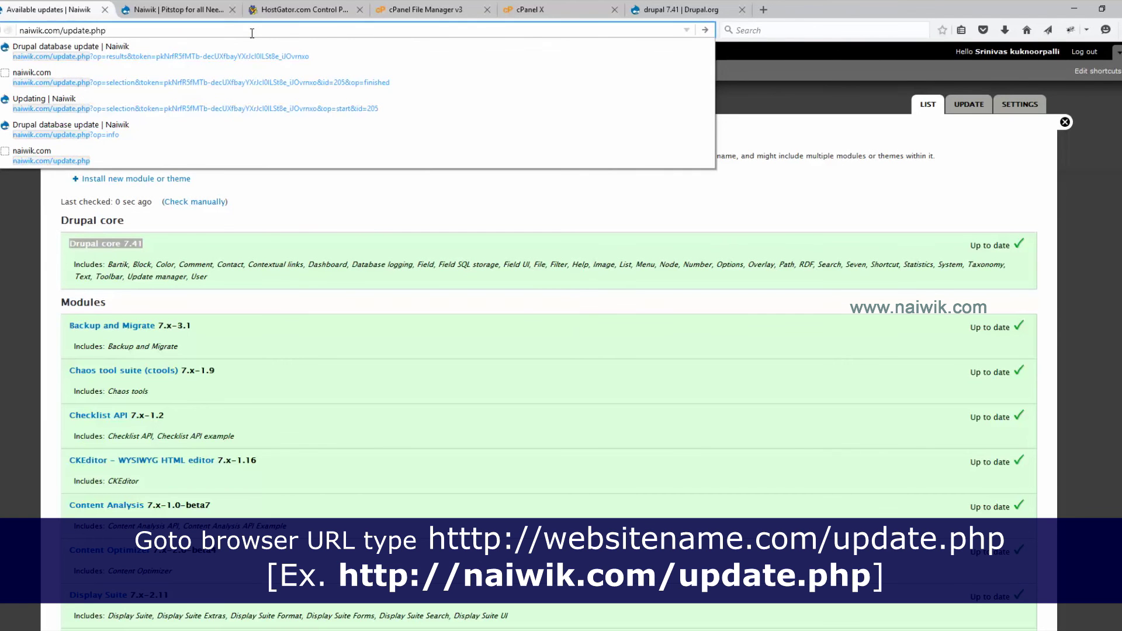
key("Return")
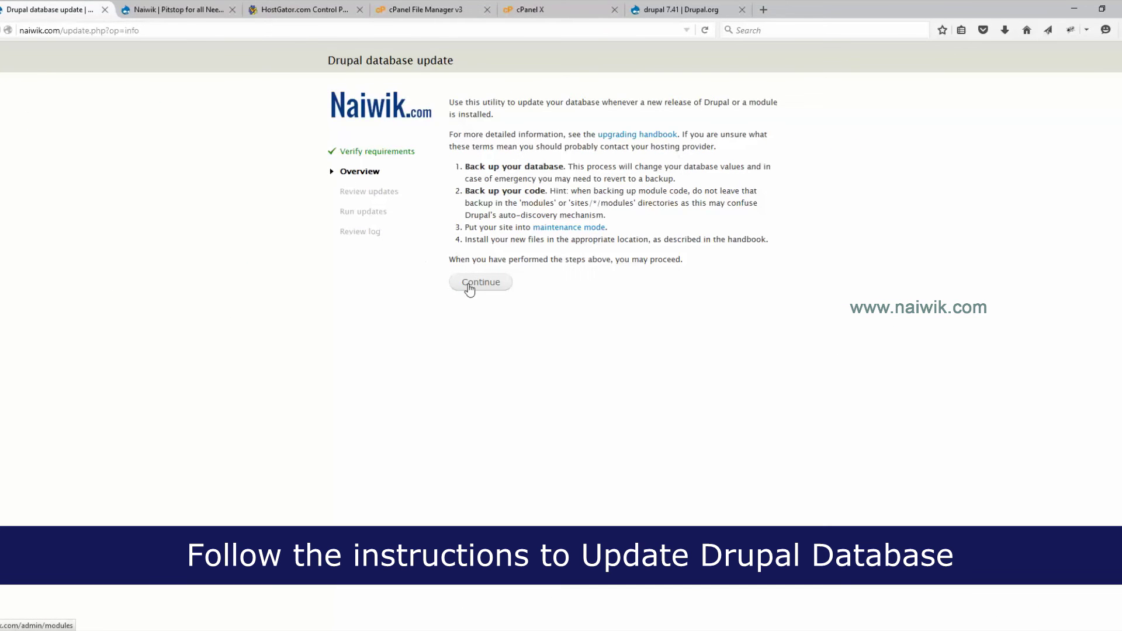
left_click(469, 286)
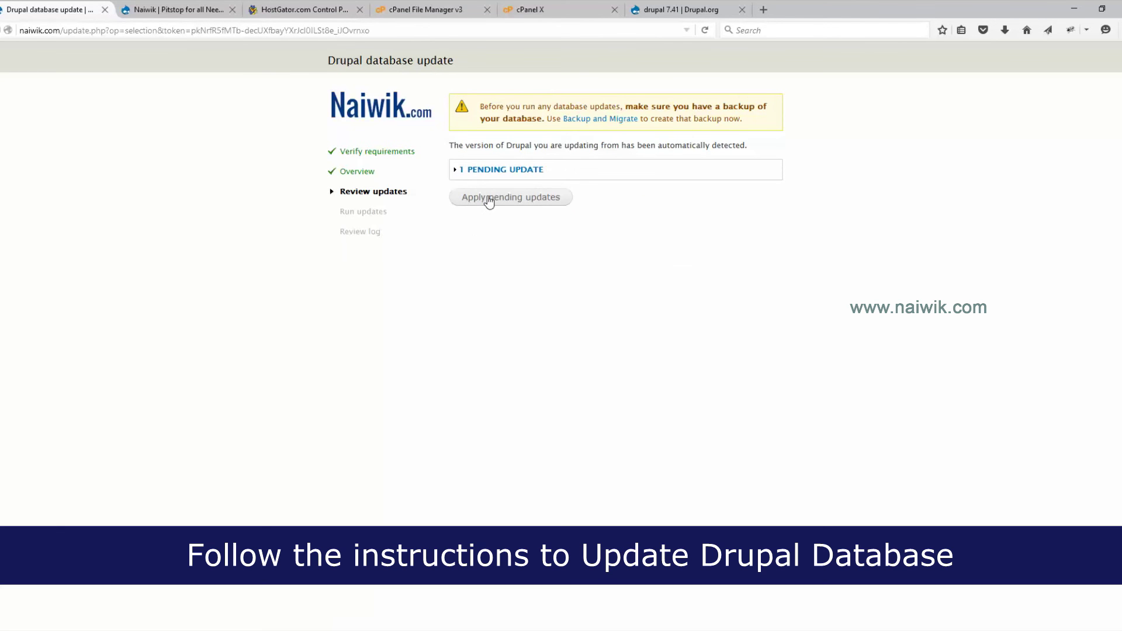
left_click(489, 199)
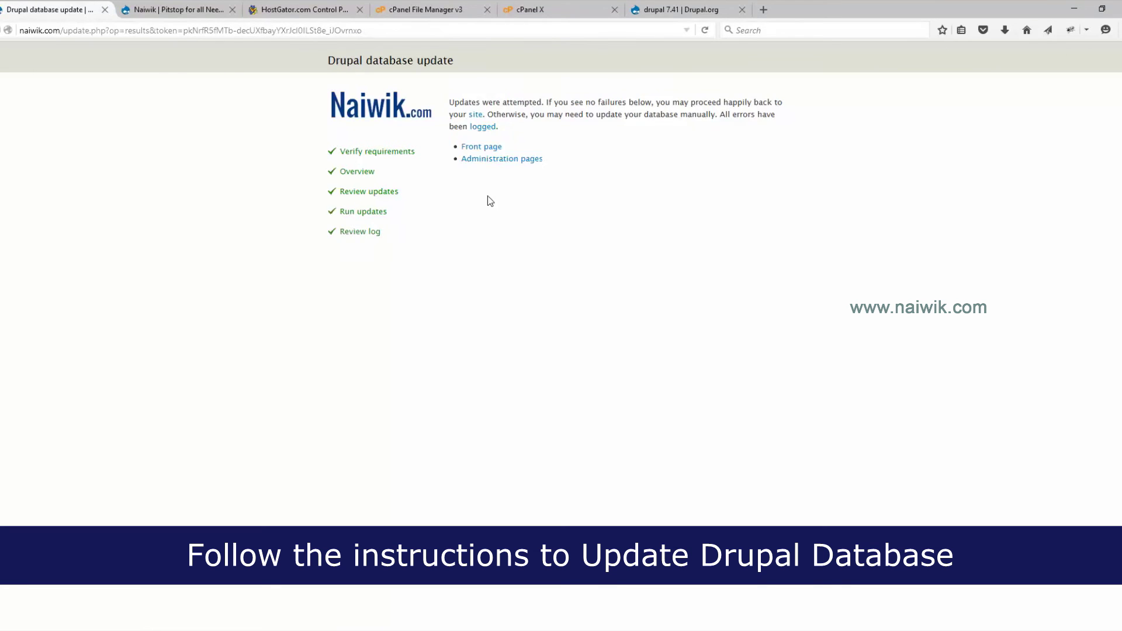
left_click(482, 147)
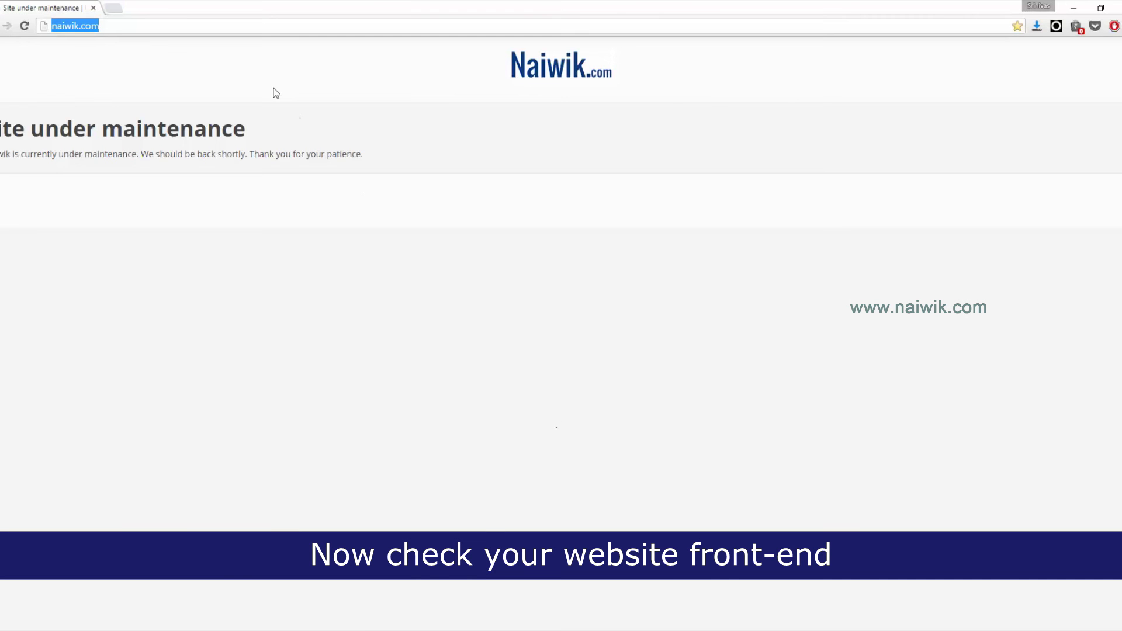
- Reload naiwik.com in the second browser to check whether the site is online
key("Return")
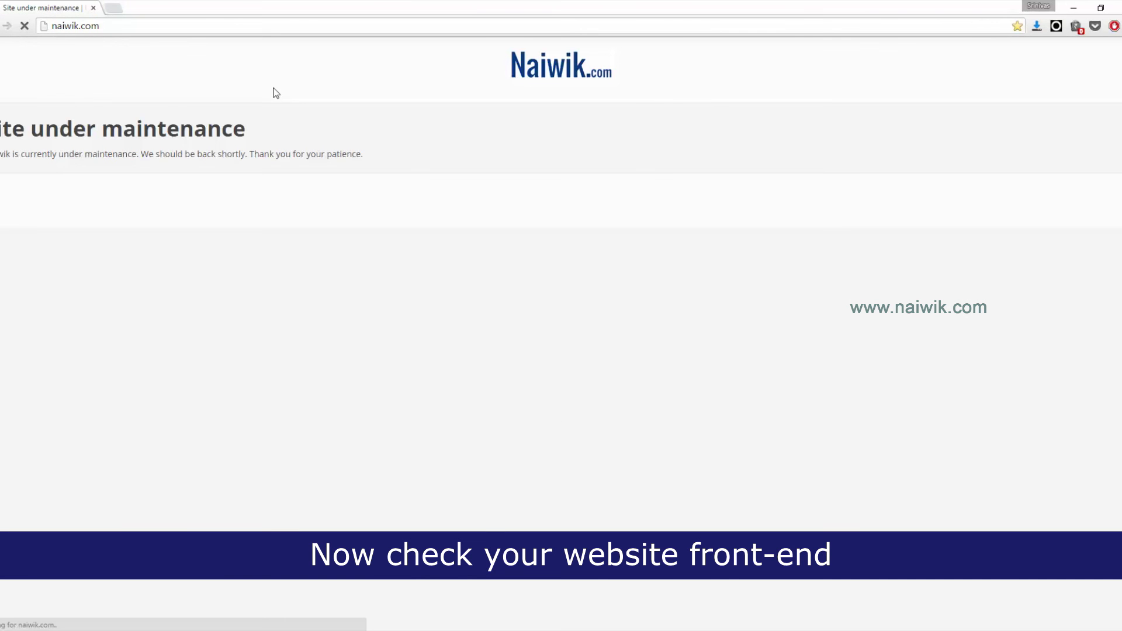